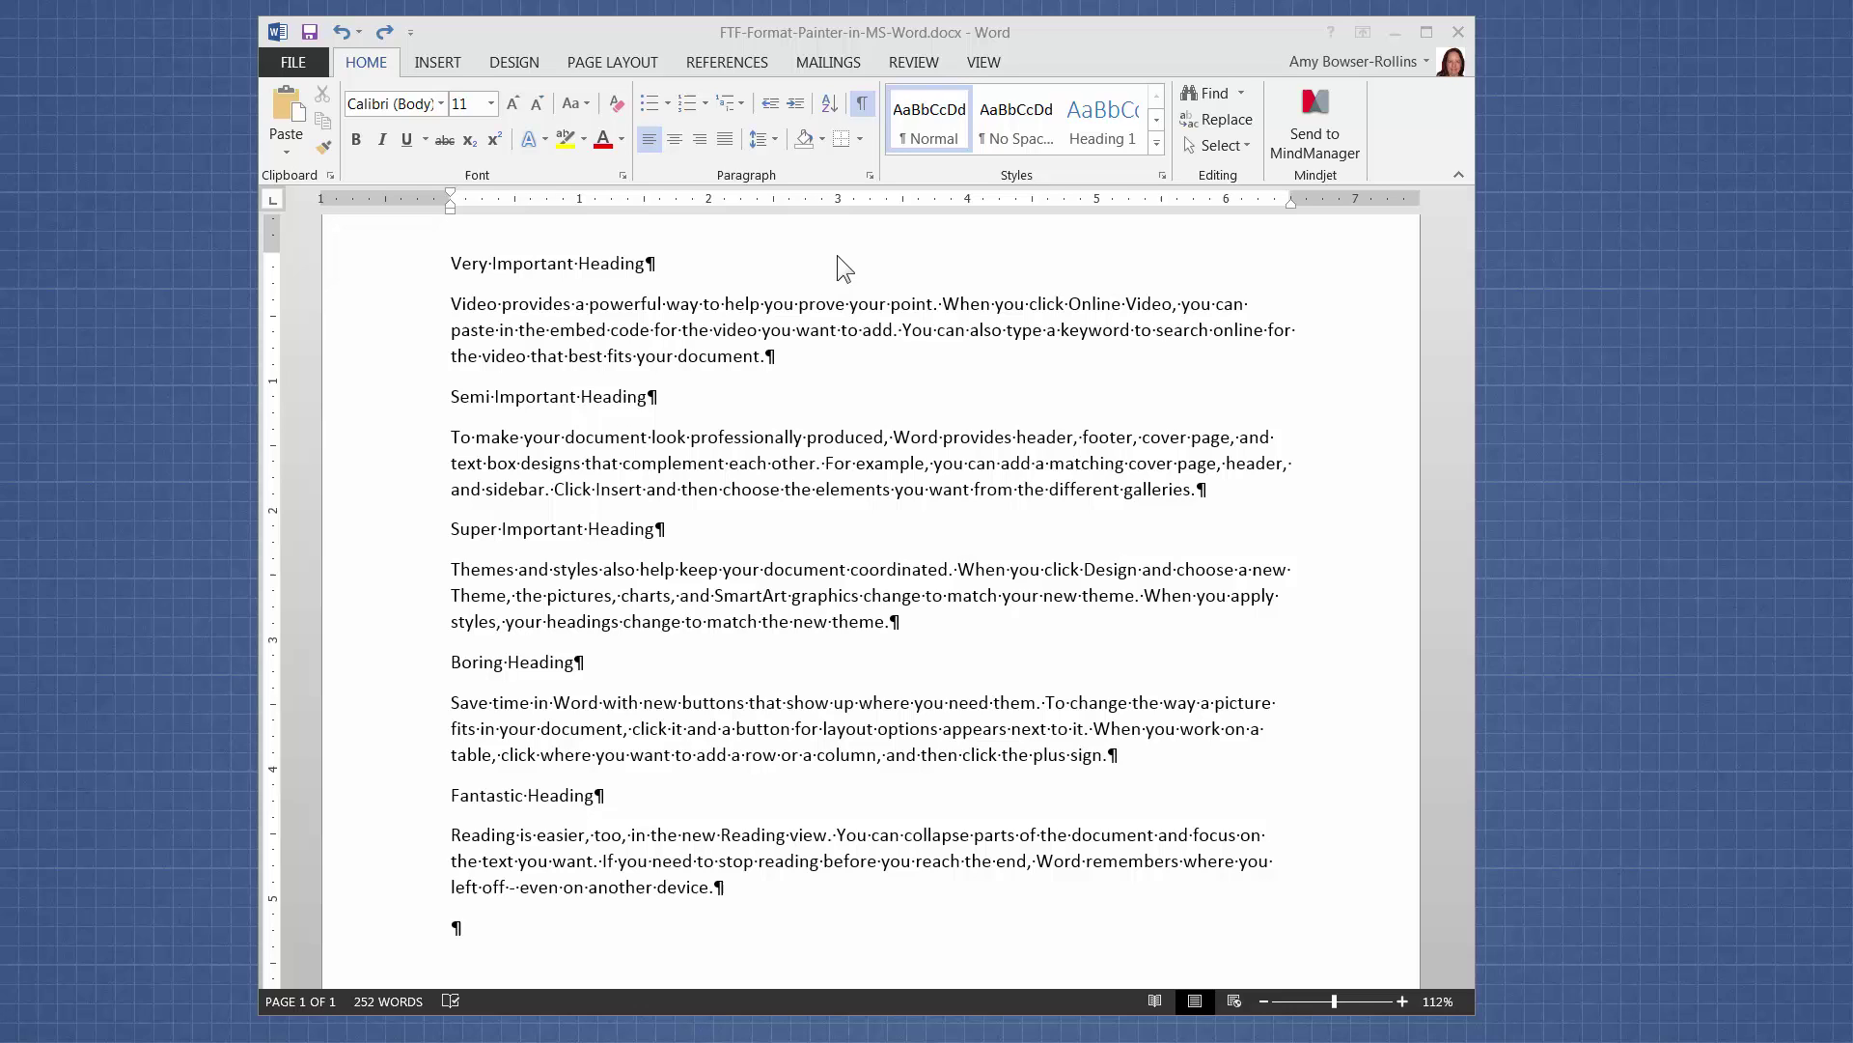
- Toggle formatting marks off and on, then make 'Very Important Heading' bold with red font color
{"action": "left_click", "coordinate": [865, 108]}
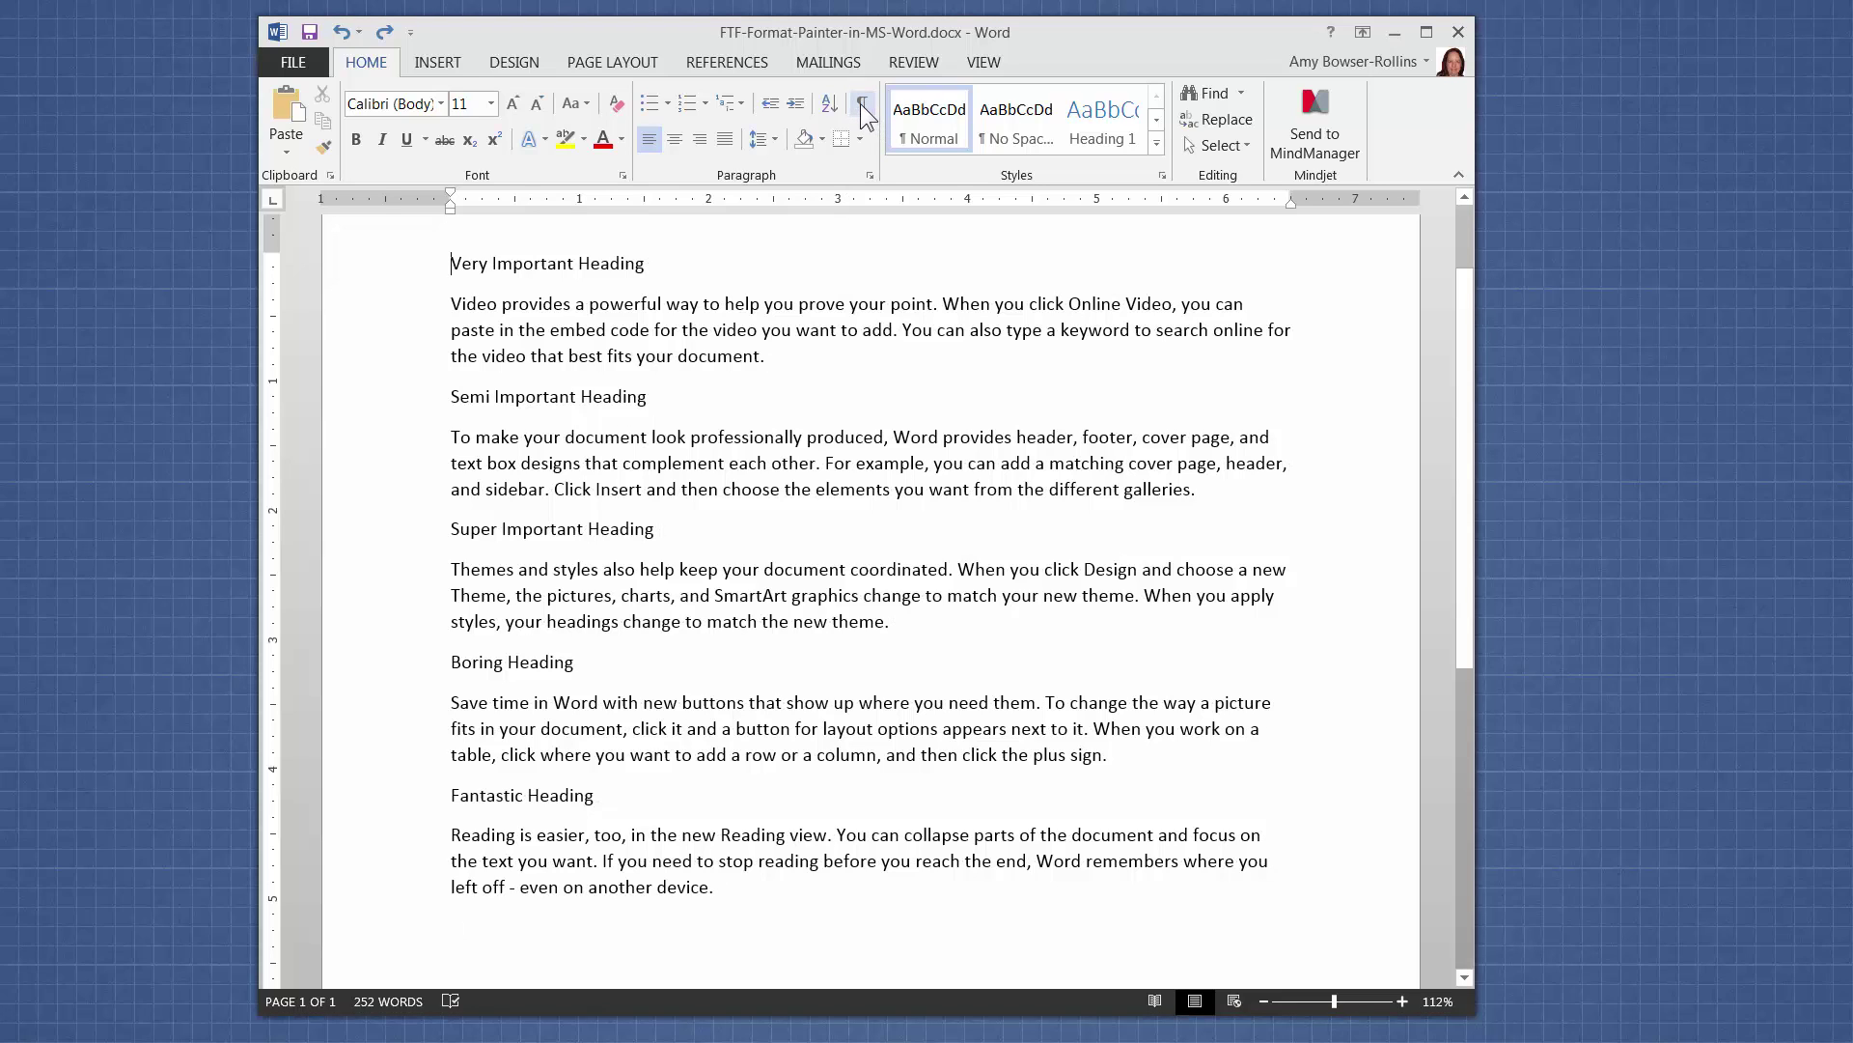
{"action": "left_click", "coordinate": [862, 105]}
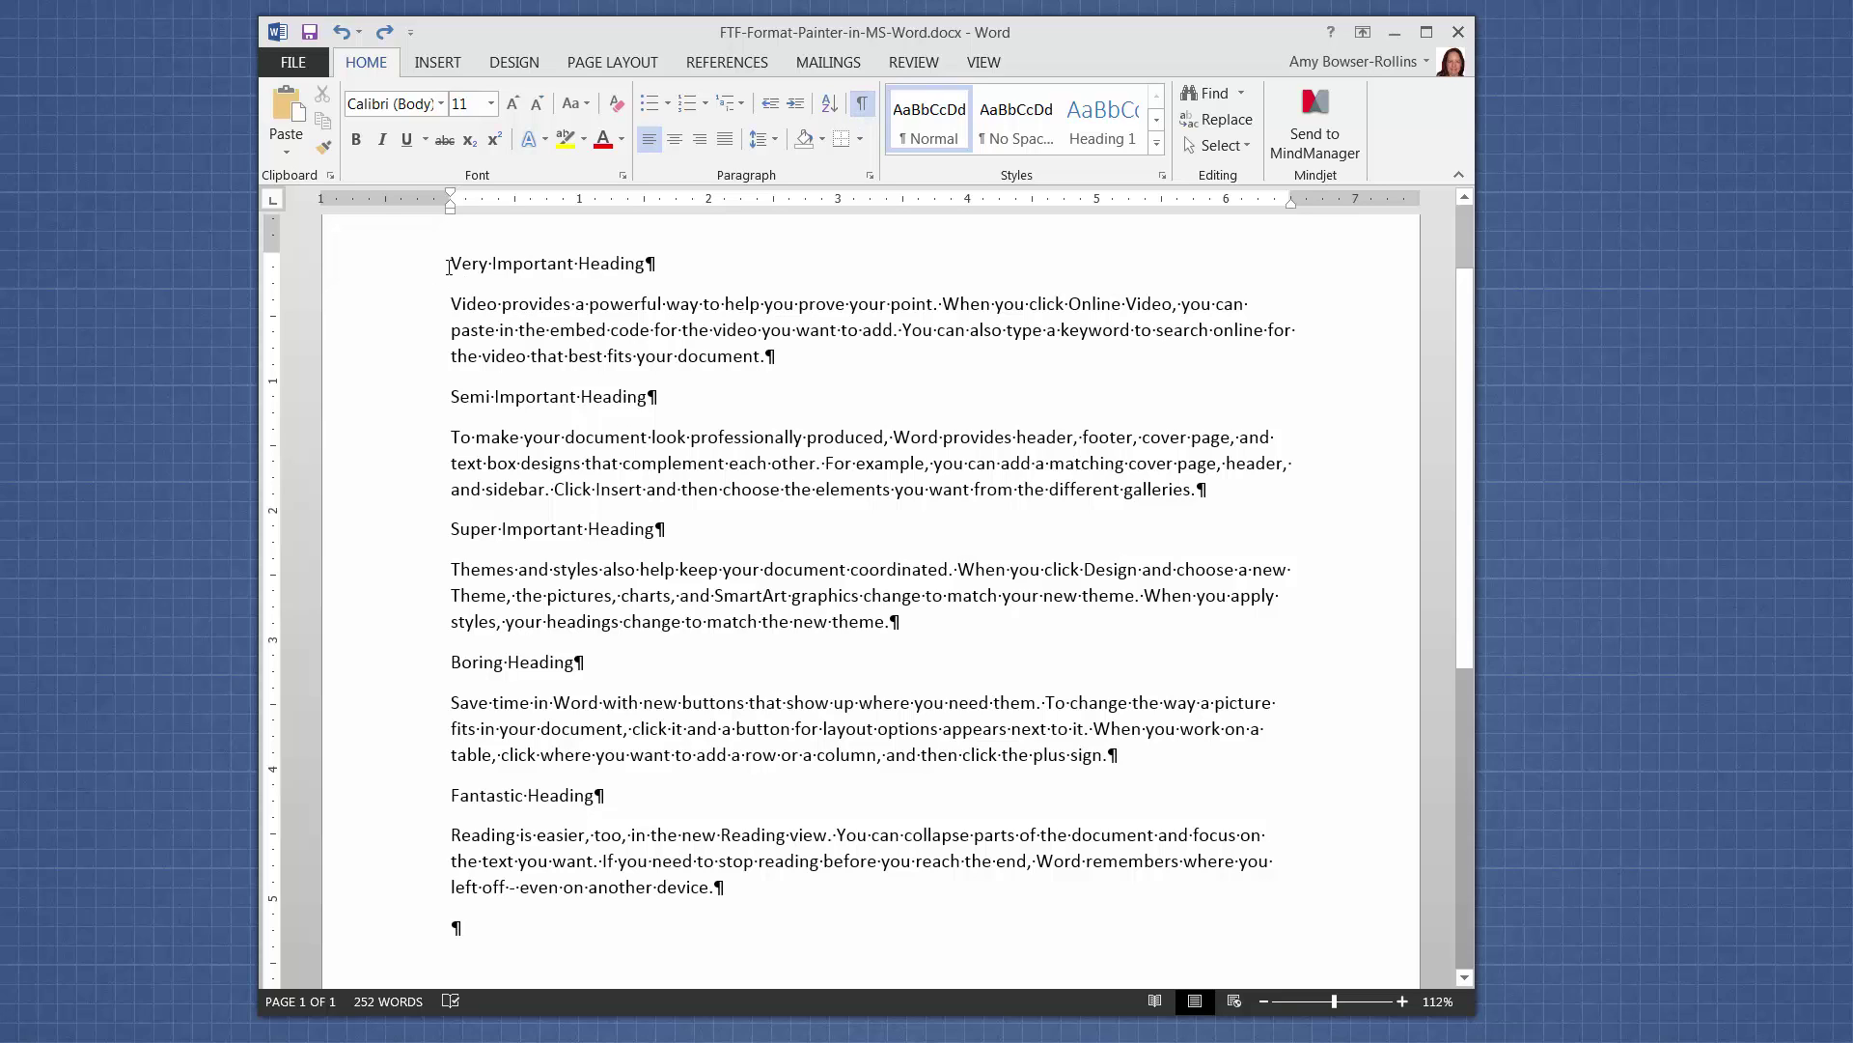
{"action": "left_click", "coordinate": [391, 275]}
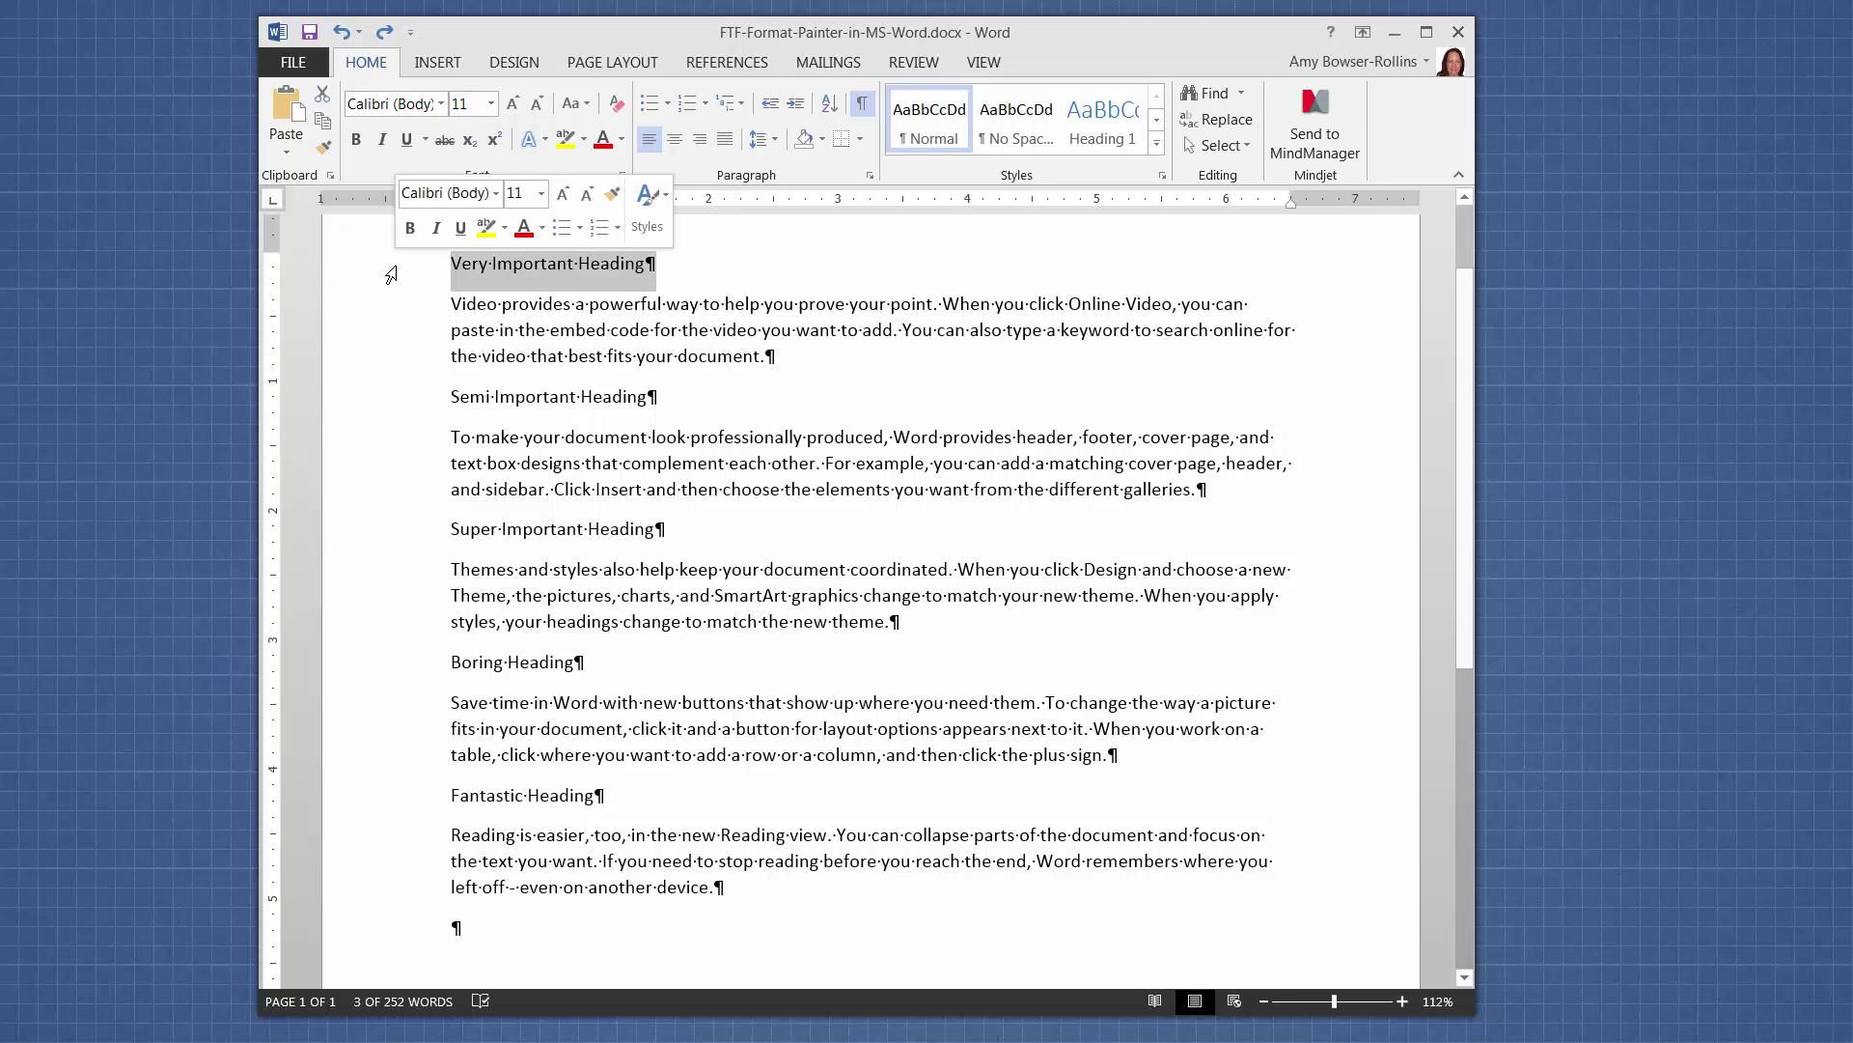
{"action": "left_click", "coordinate": [410, 228]}
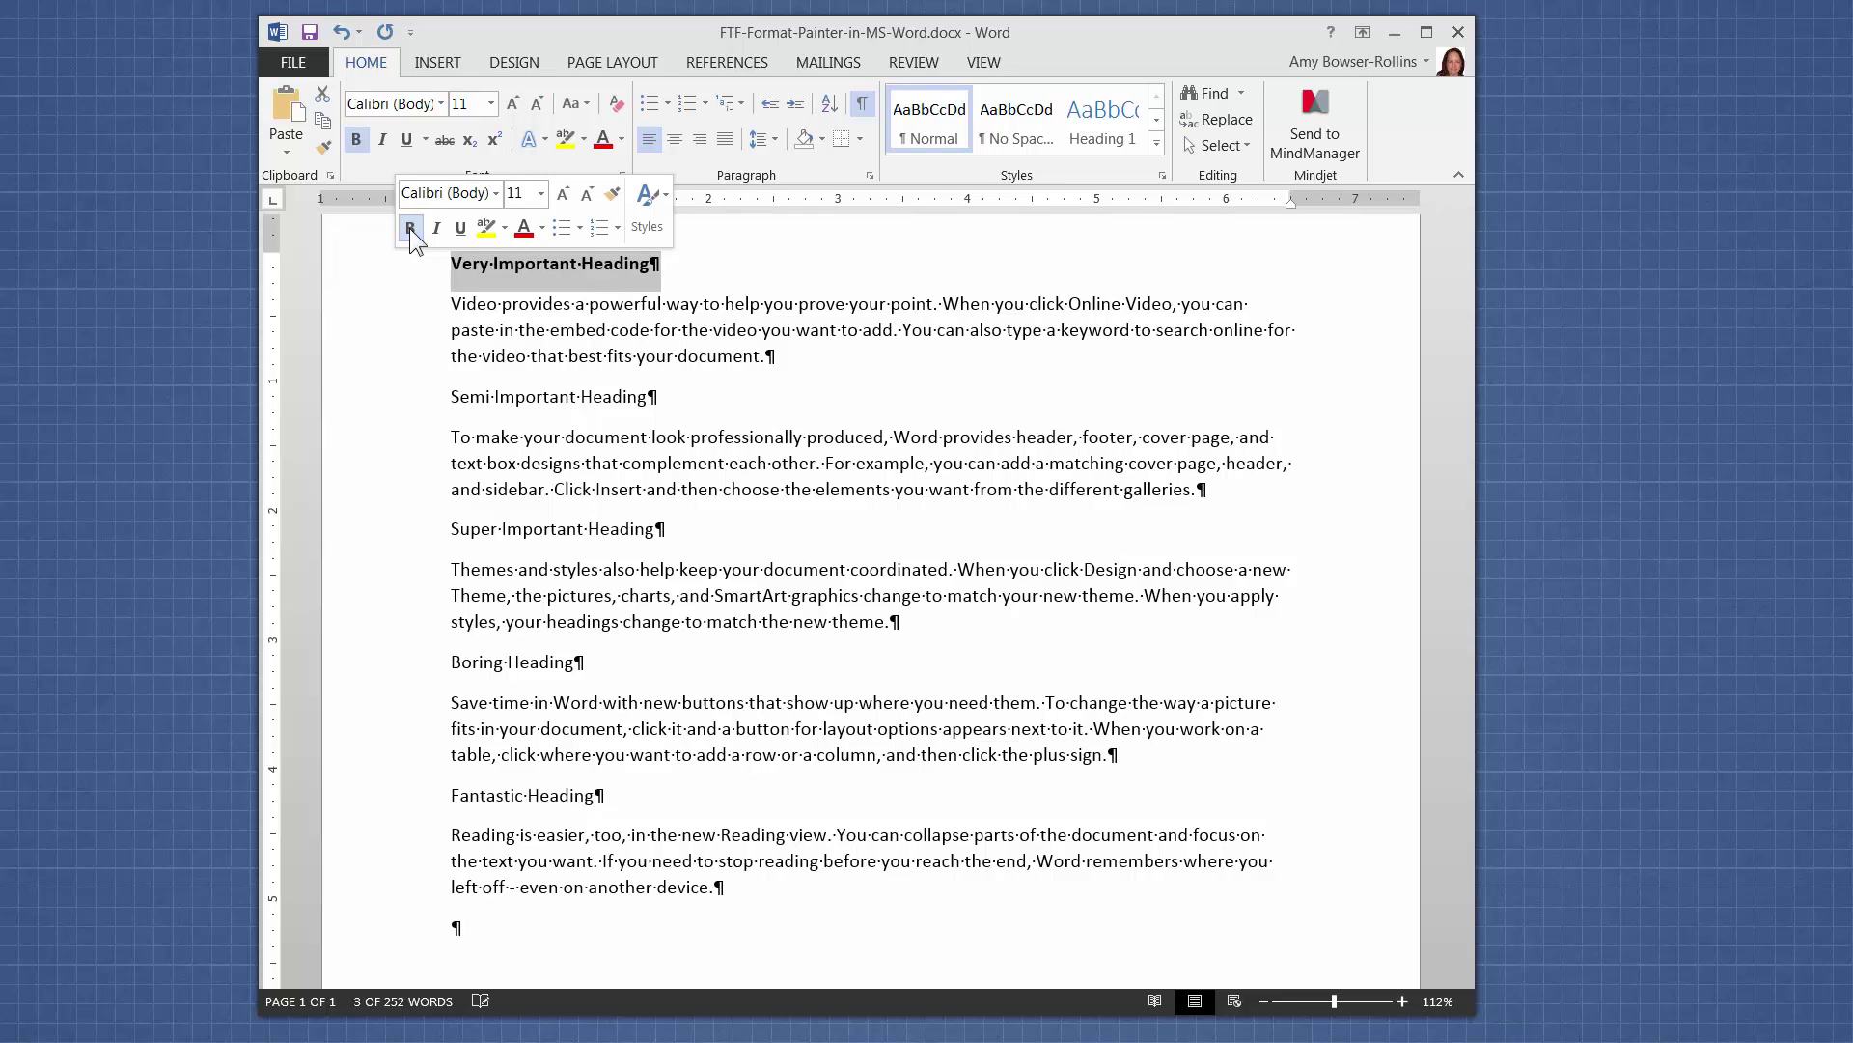
{"action": "left_click", "coordinate": [525, 229]}
{"action": "left_click", "coordinate": [468, 363]}
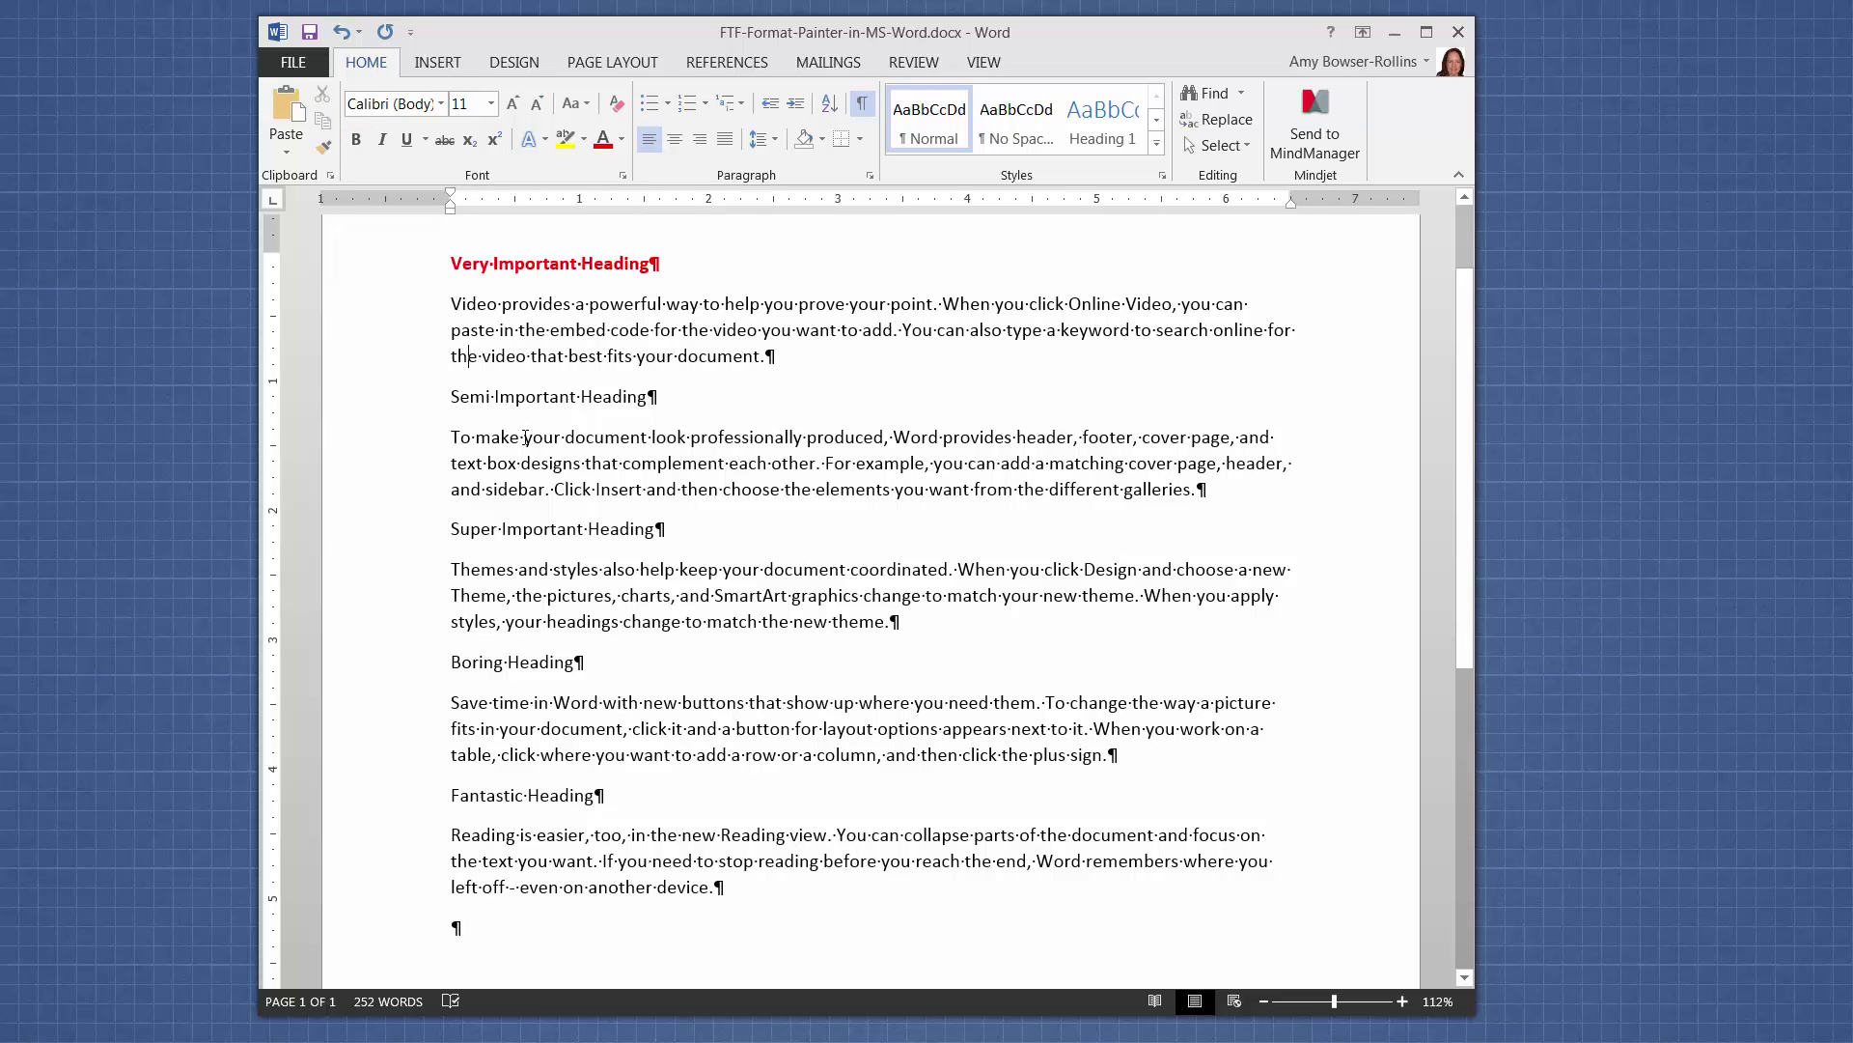
- Use single-click Format Painter to copy the first heading's bold red onto 'Semi Important Heading'
{"action": "left_click", "coordinate": [405, 271]}
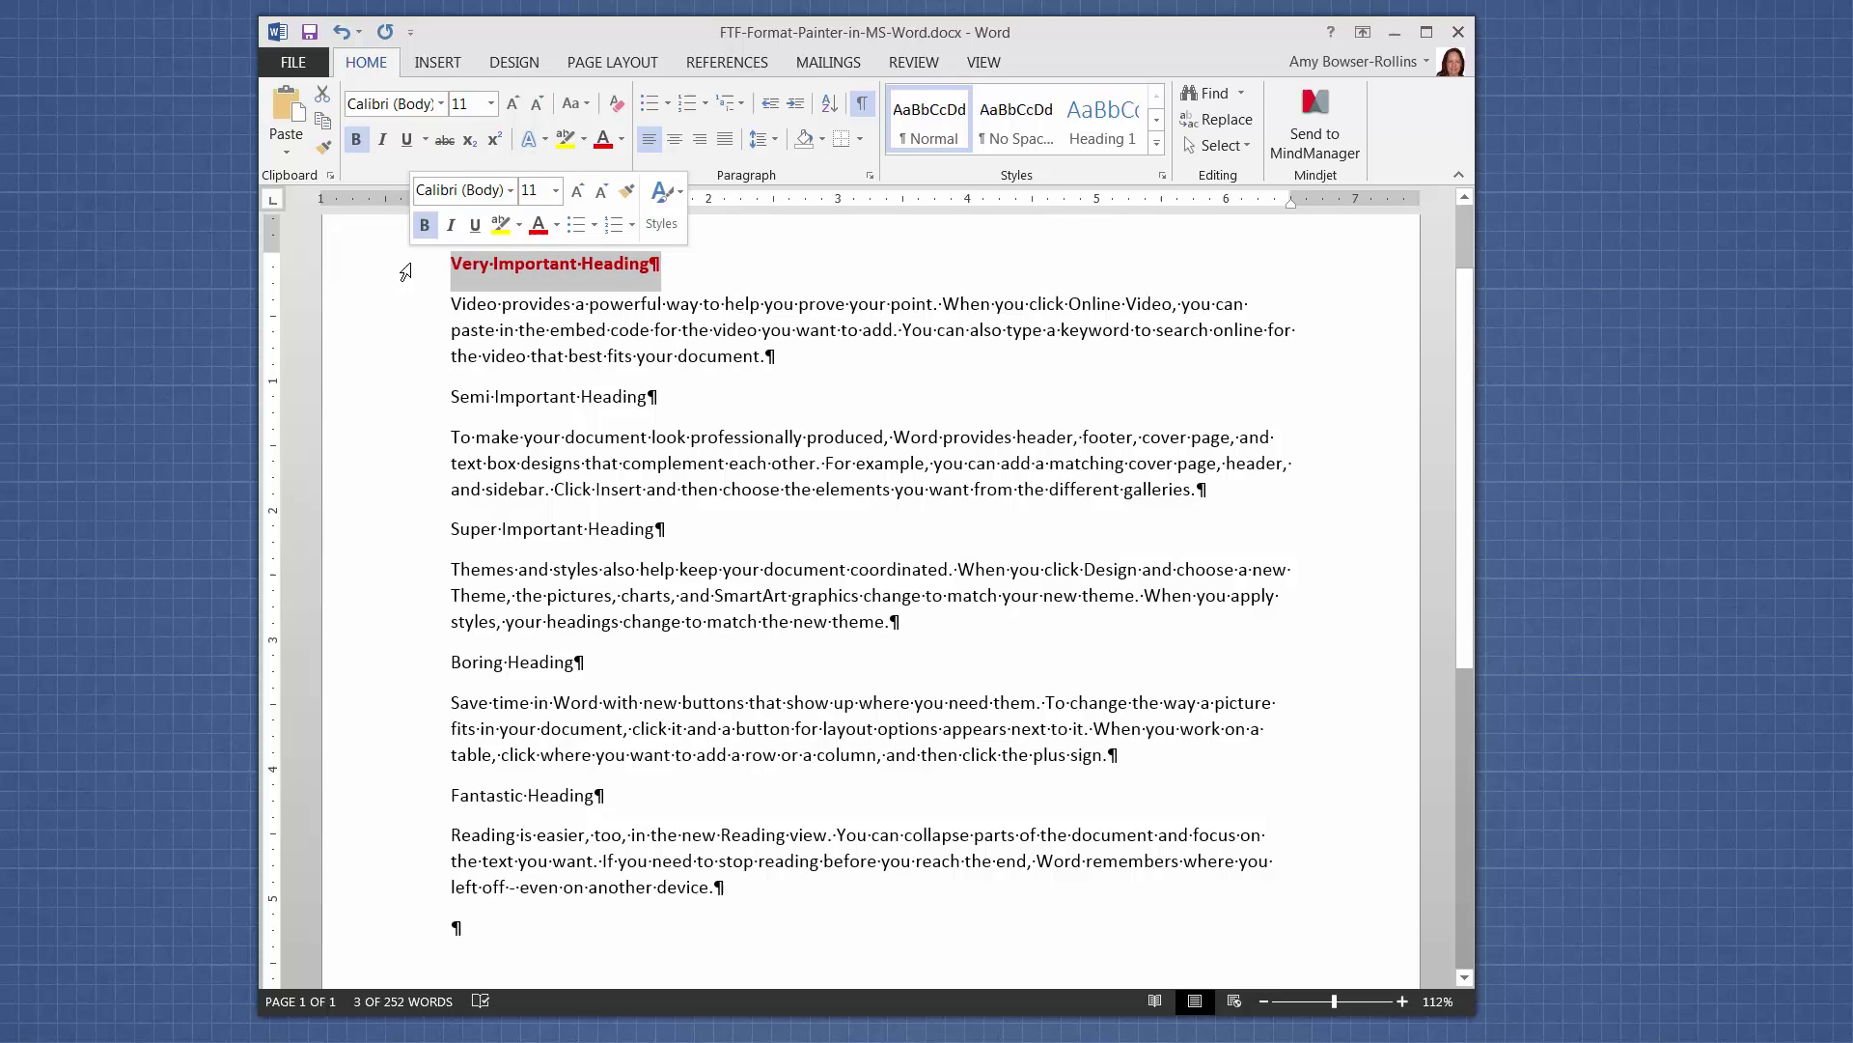
{"action": "left_click", "coordinate": [315, 143]}
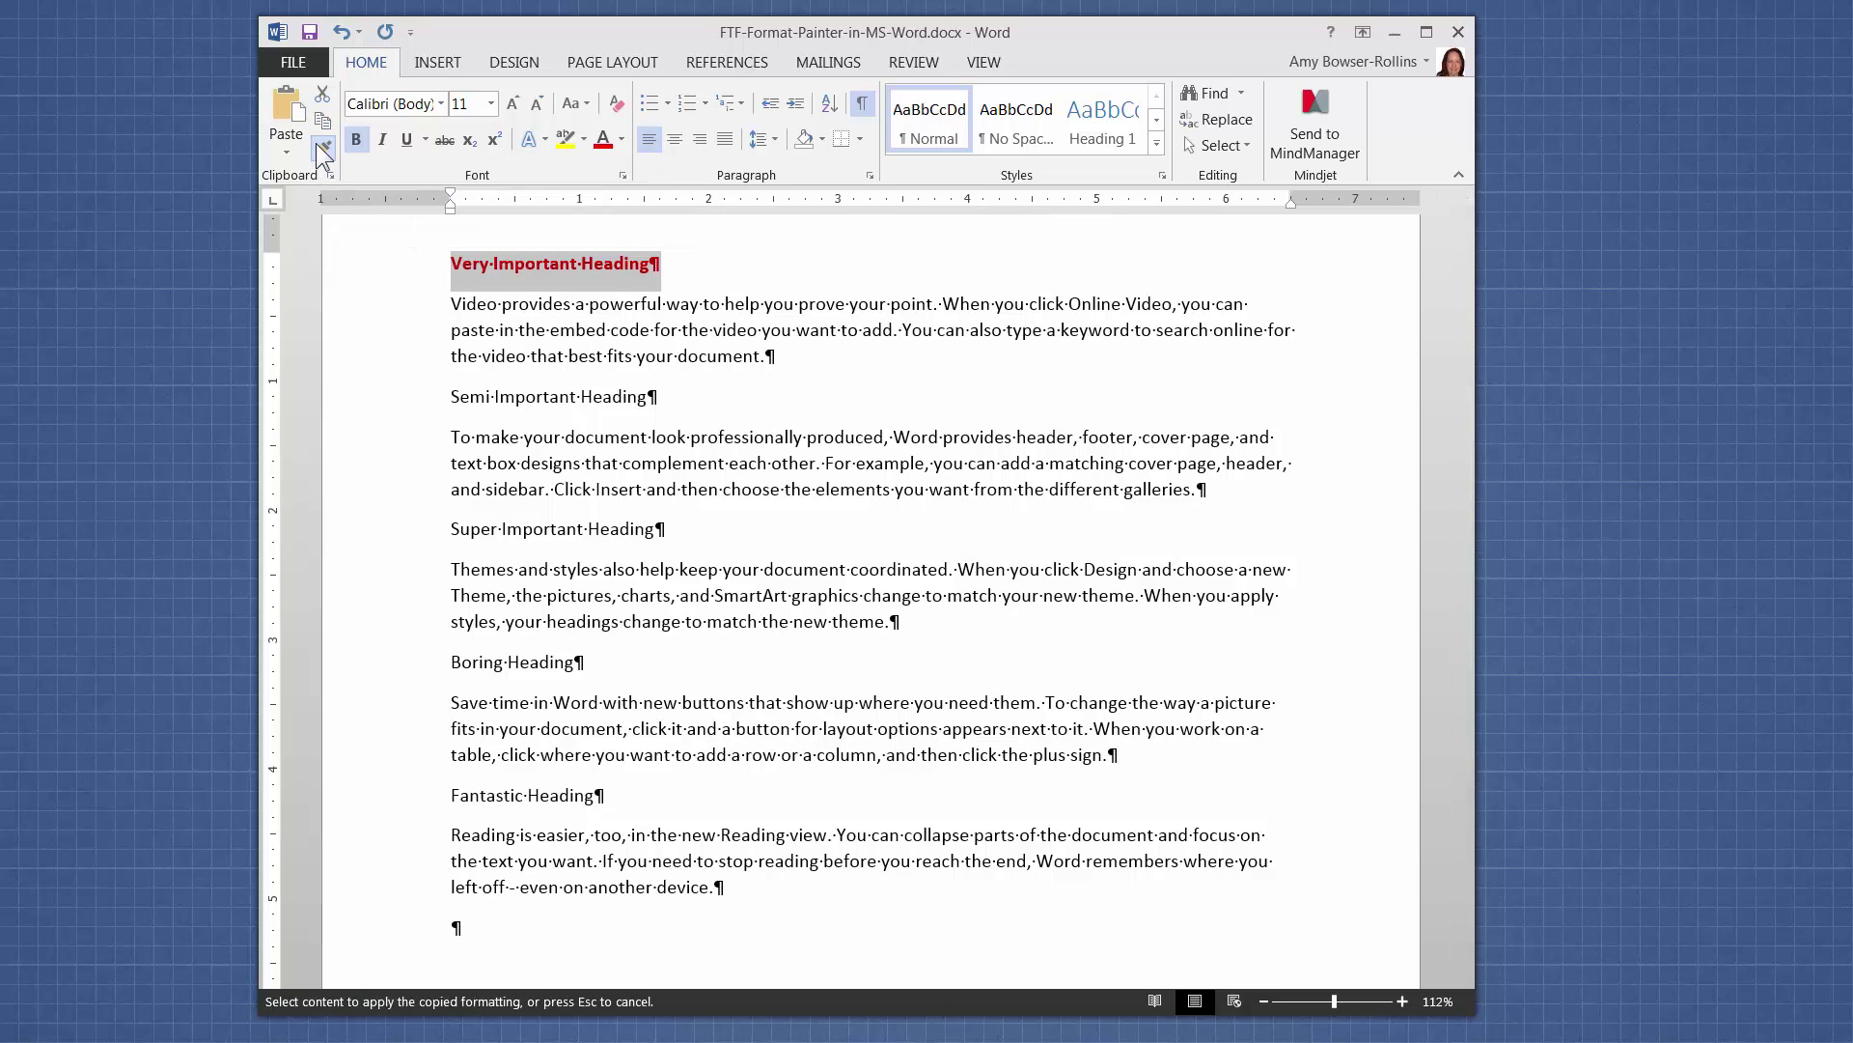
{"action": "left_click", "coordinate": [400, 409]}
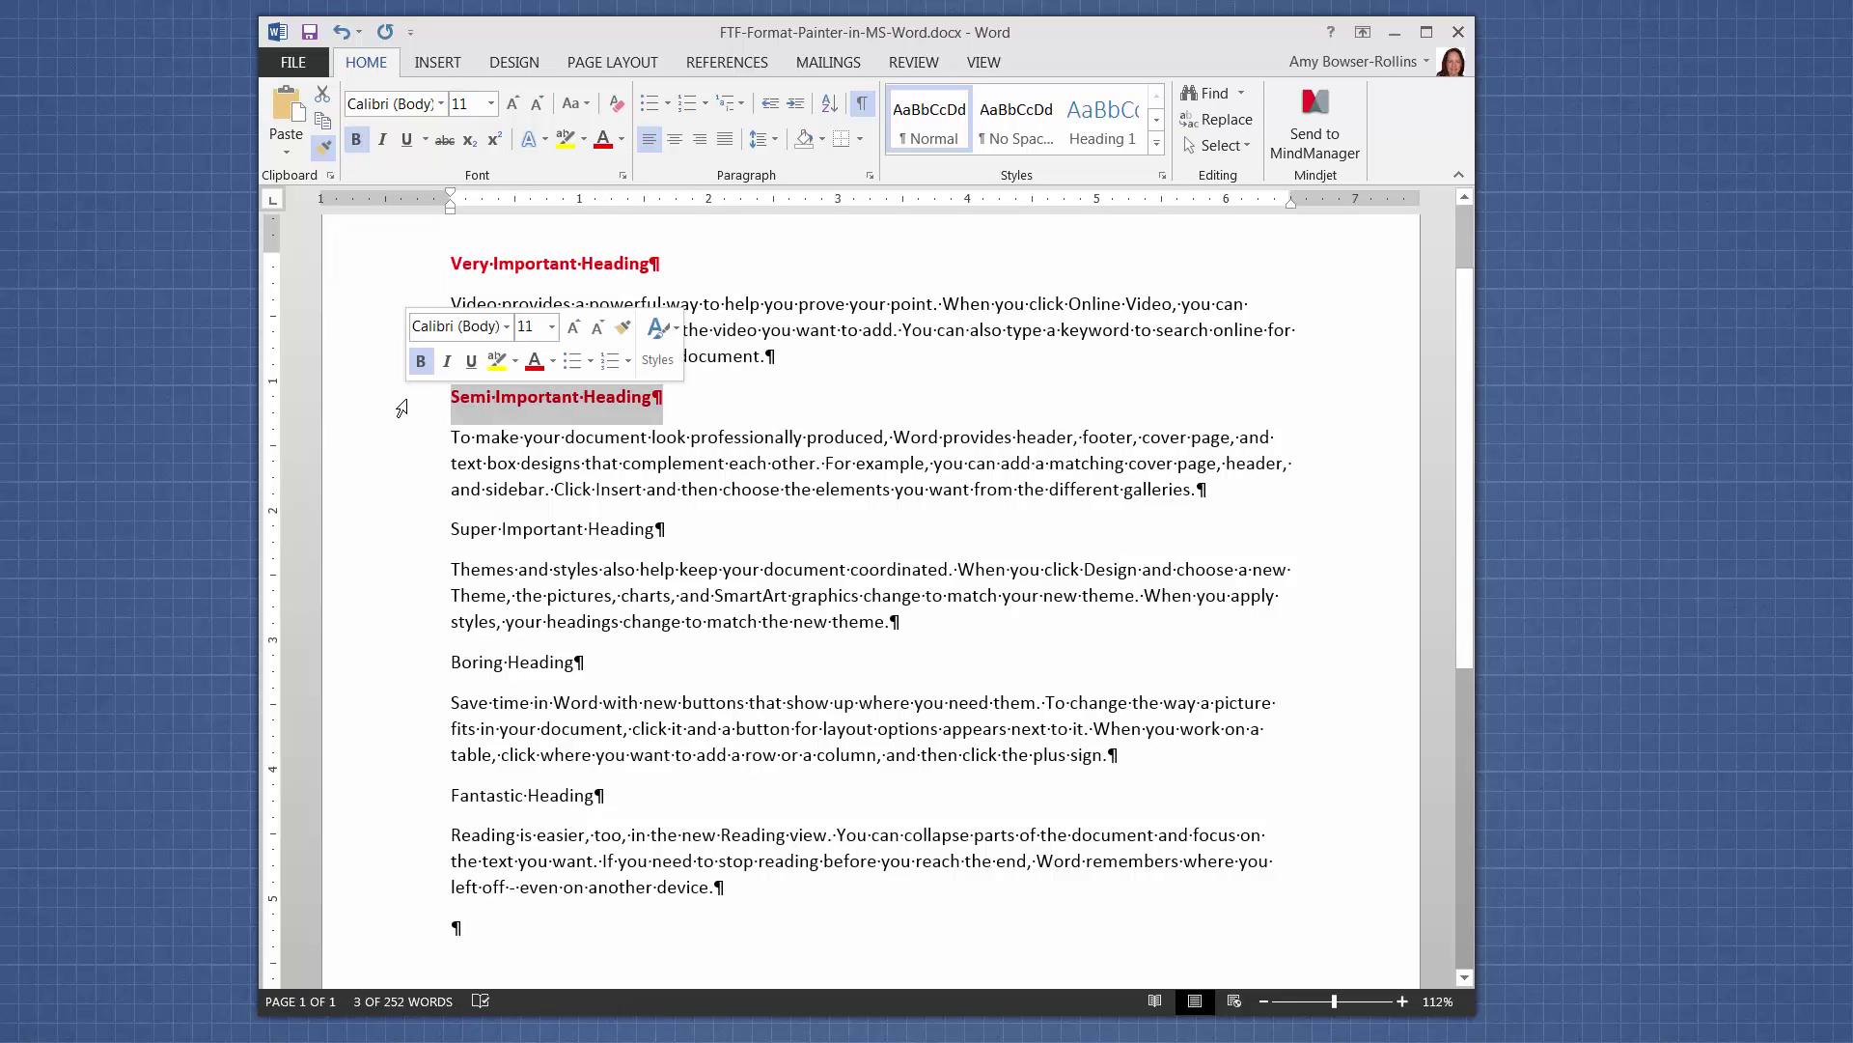
{"action": "left_click", "coordinate": [467, 464]}
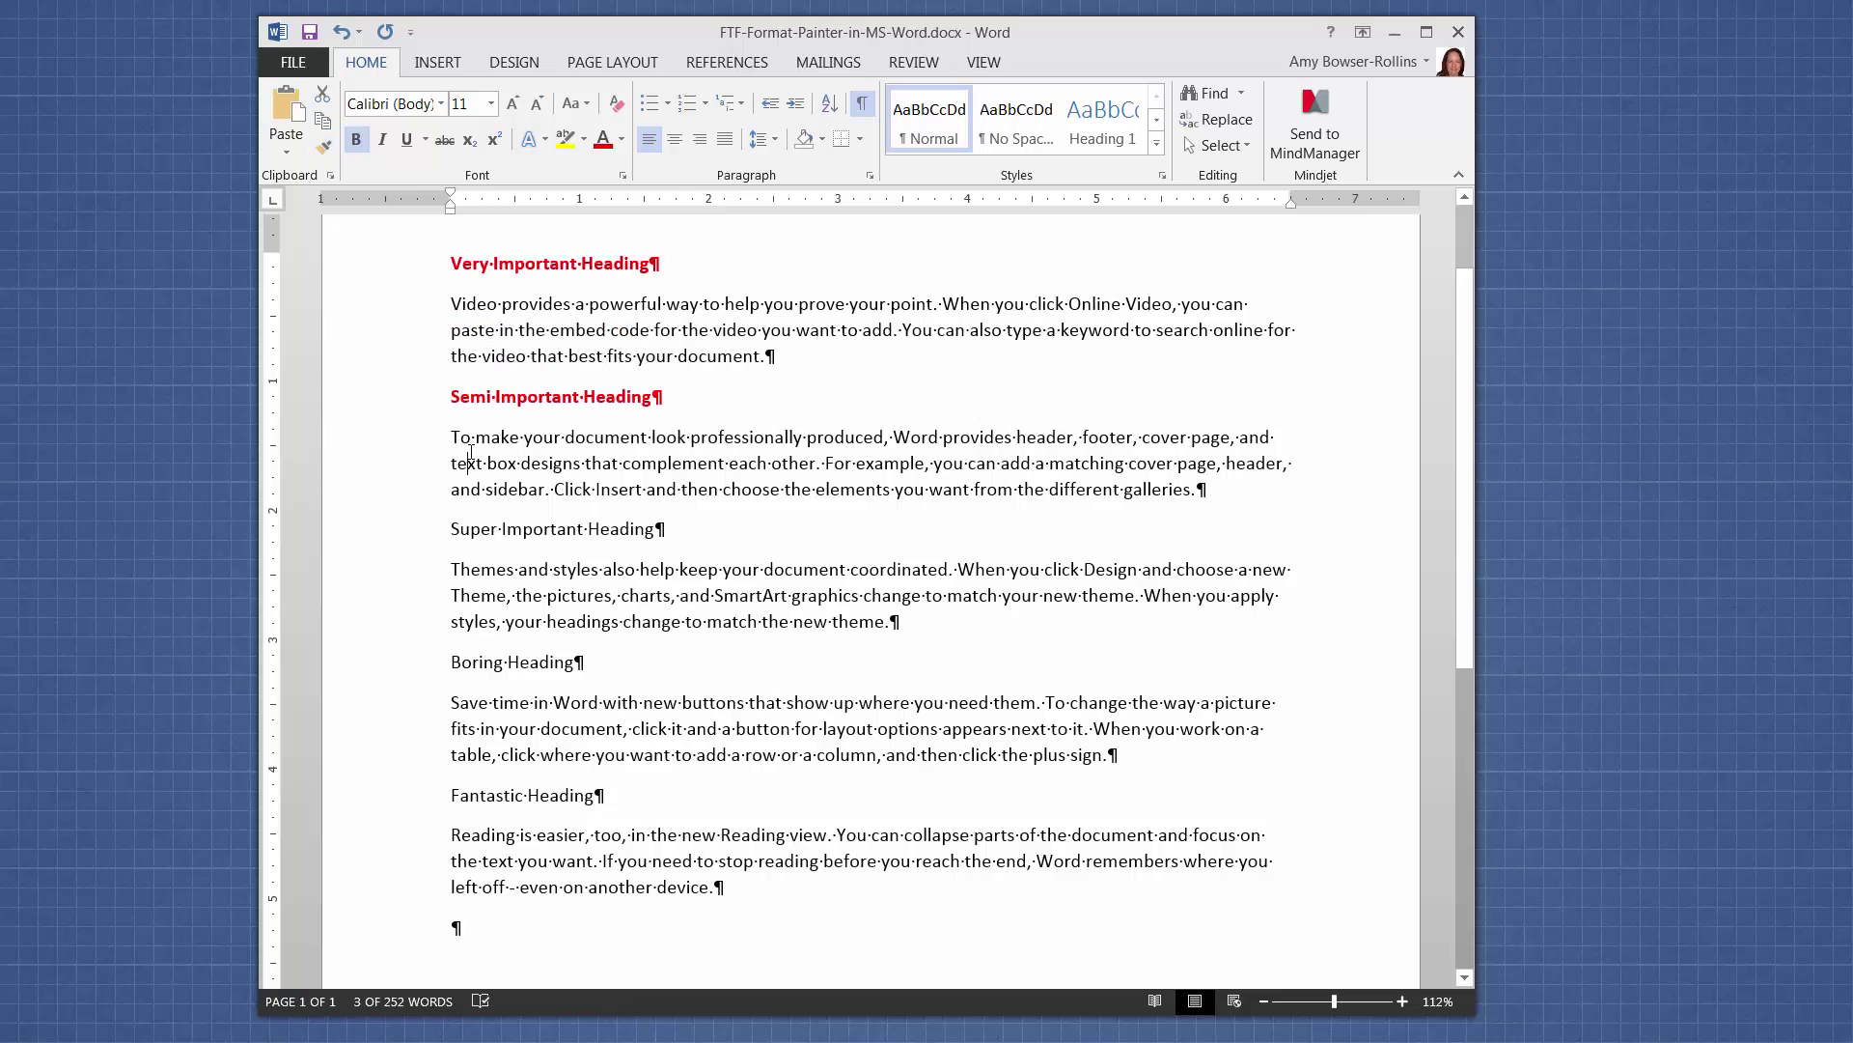
{"action": "left_click", "coordinate": [444, 395]}
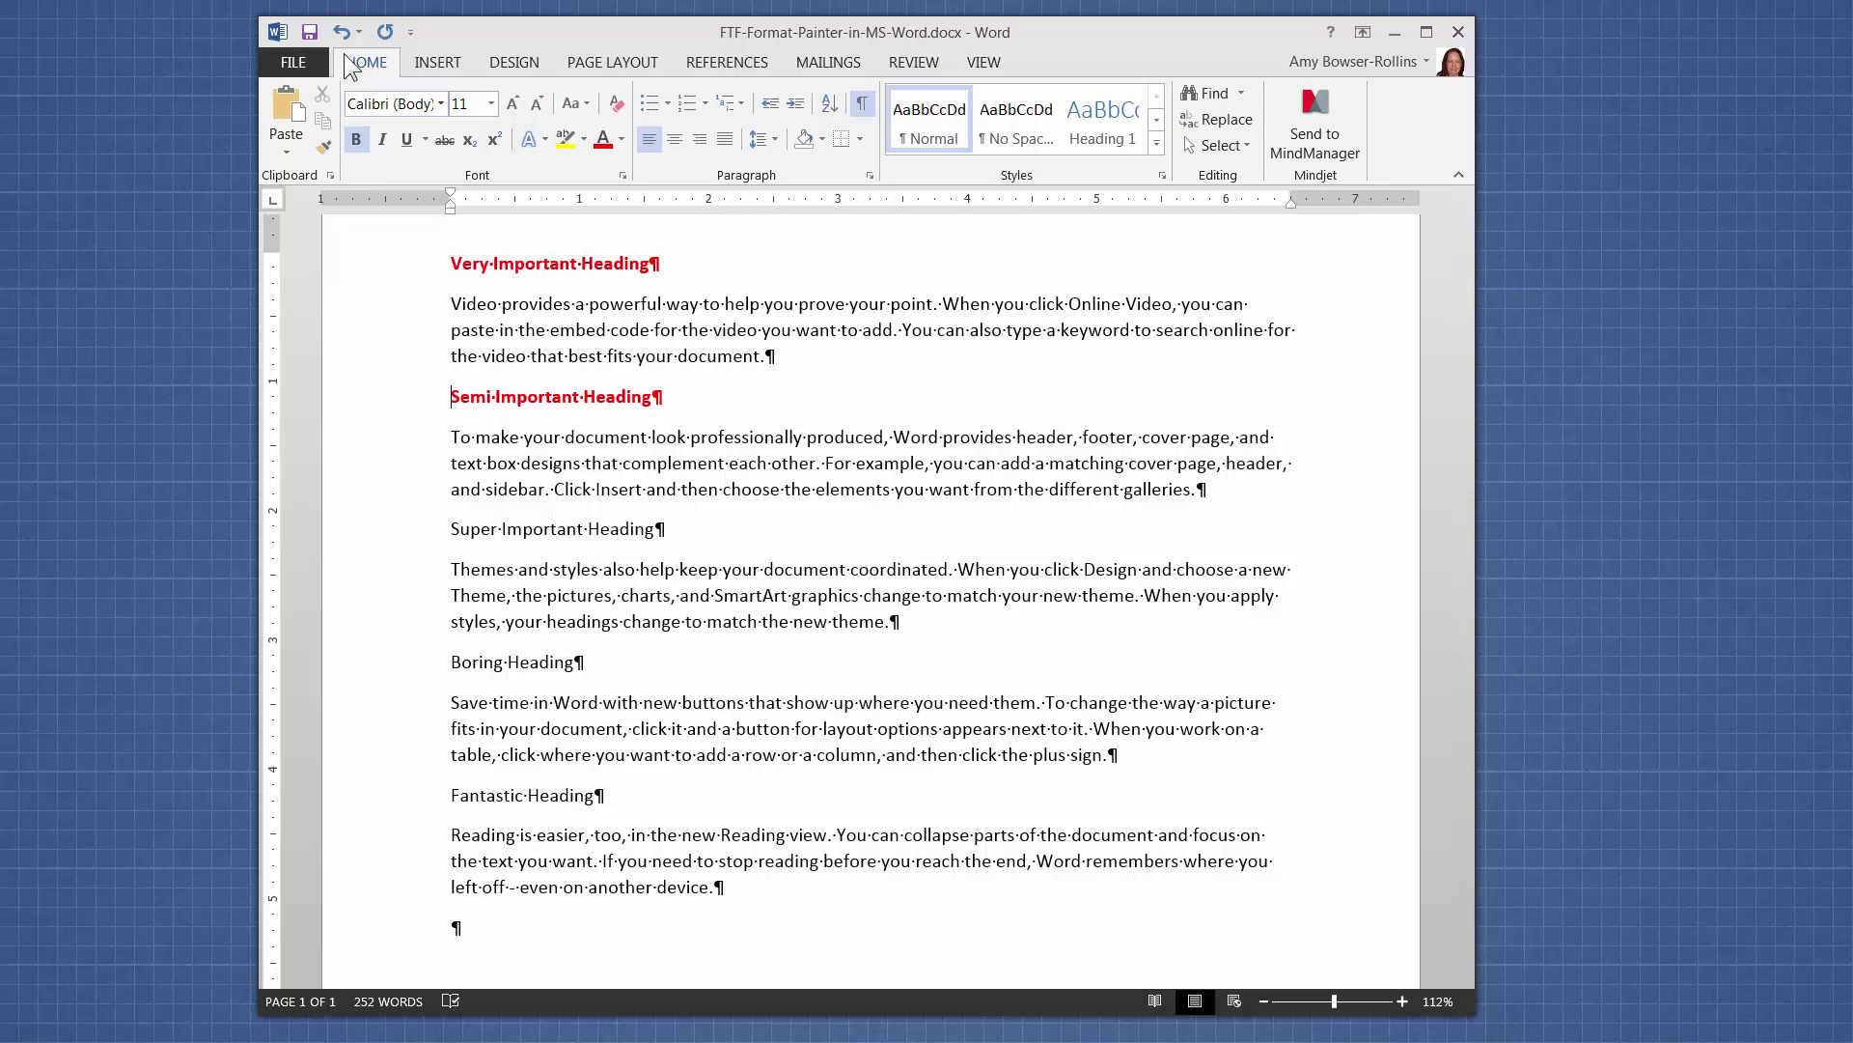
- Undo the Semi Important Heading formatting and lock Format Painter on 'Very Important Heading'
{"action": "left_click", "coordinate": [342, 33]}
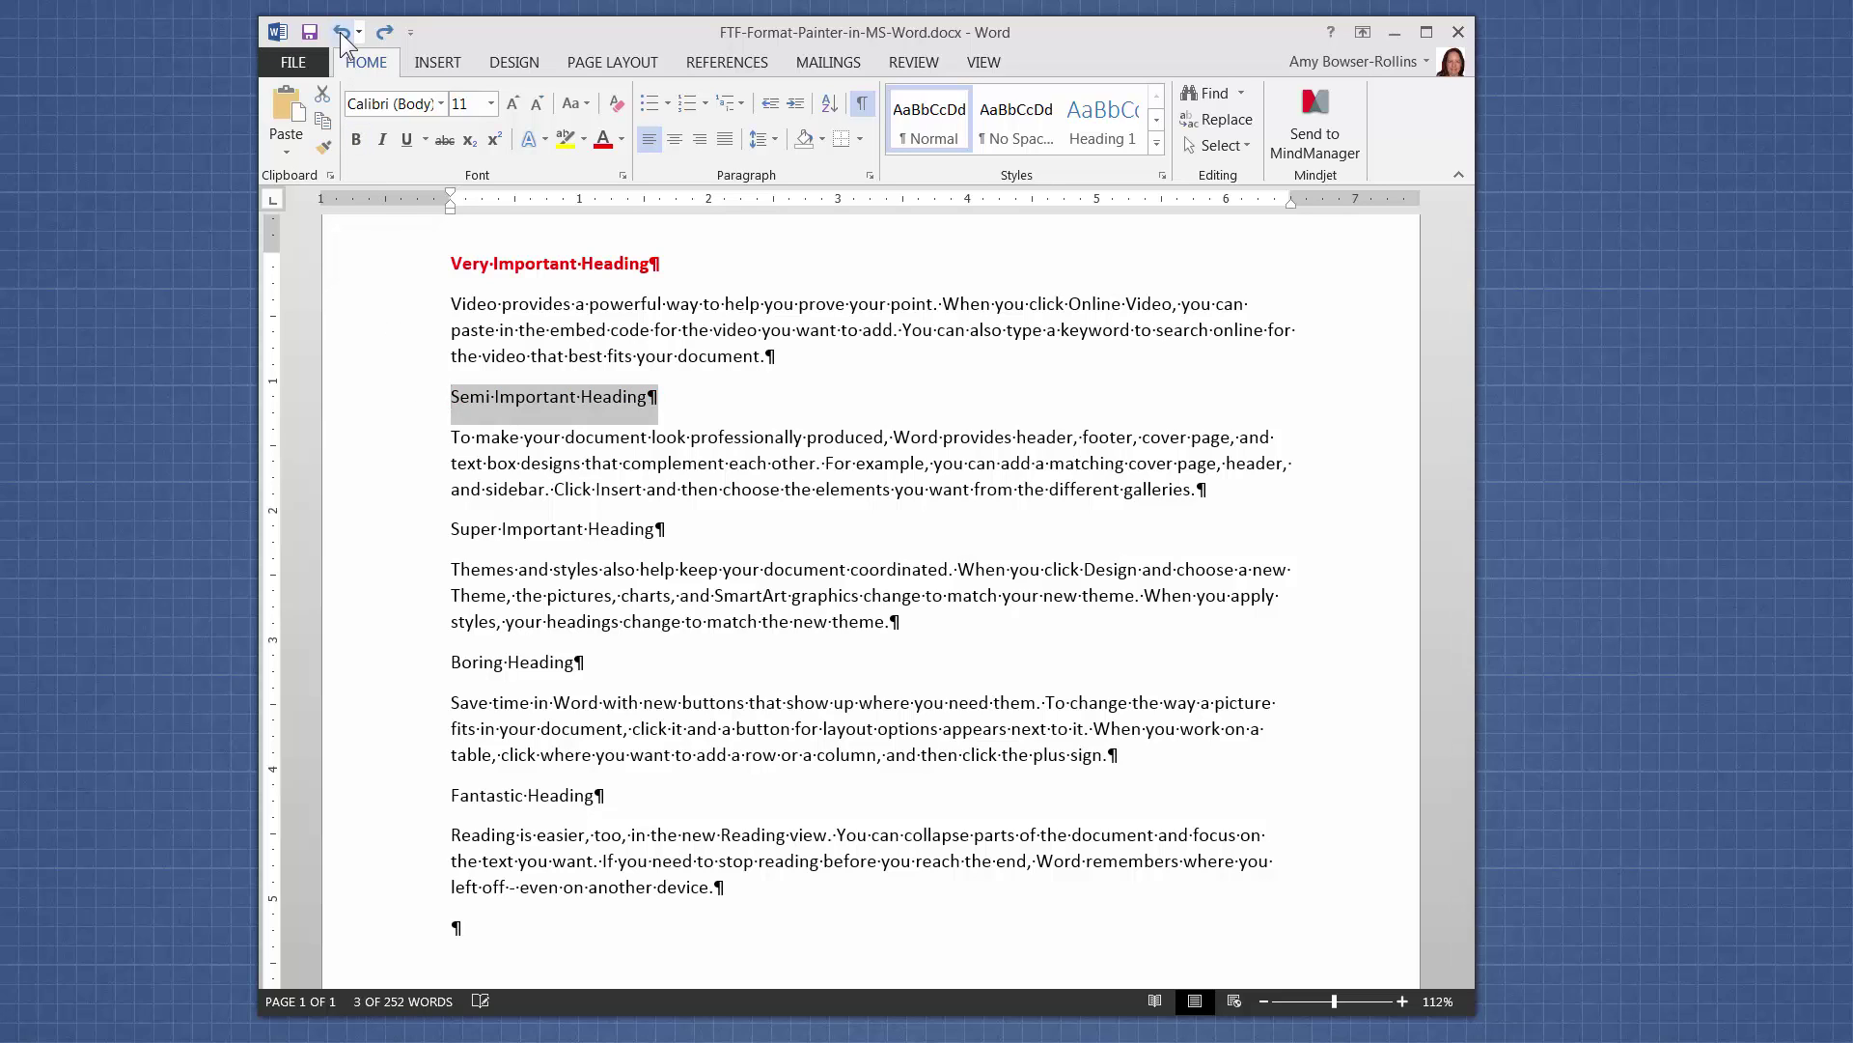
{"action": "left_click", "coordinate": [465, 325]}
{"action": "left_click", "coordinate": [416, 272]}
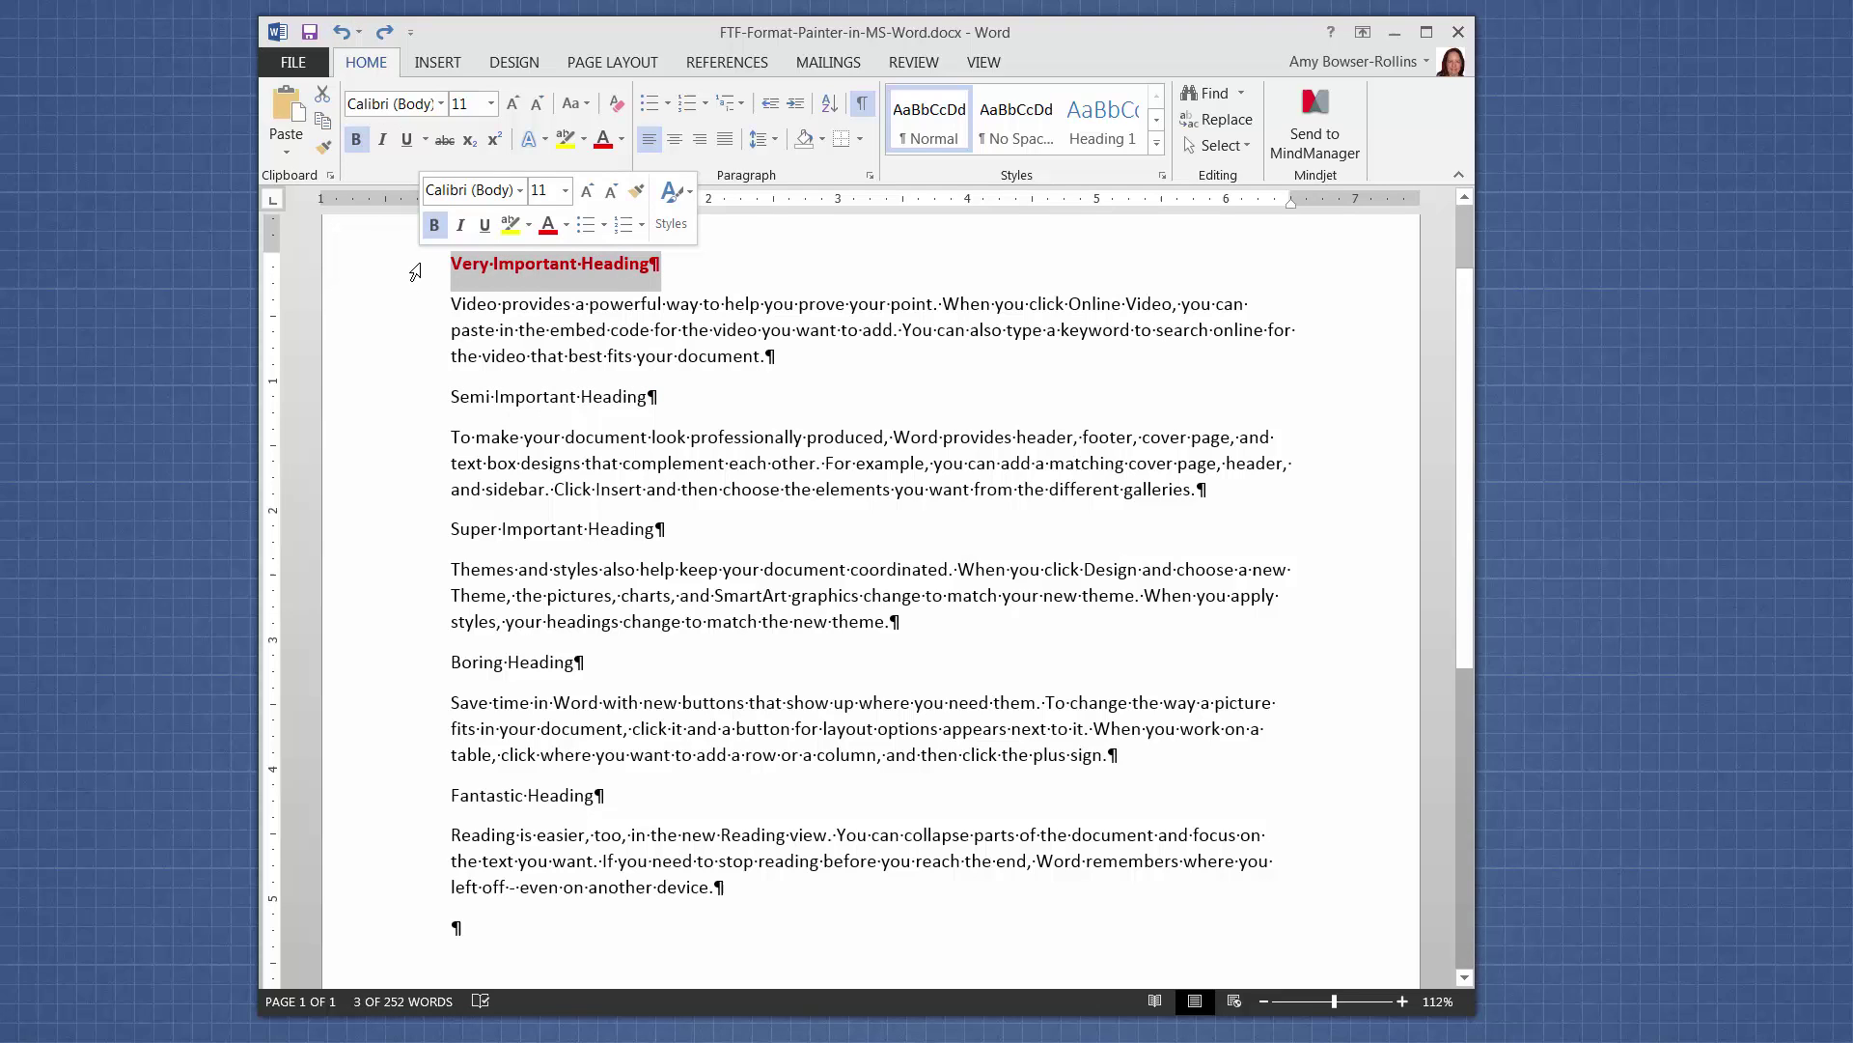
{"action": "left_click", "coordinate": [324, 147]}
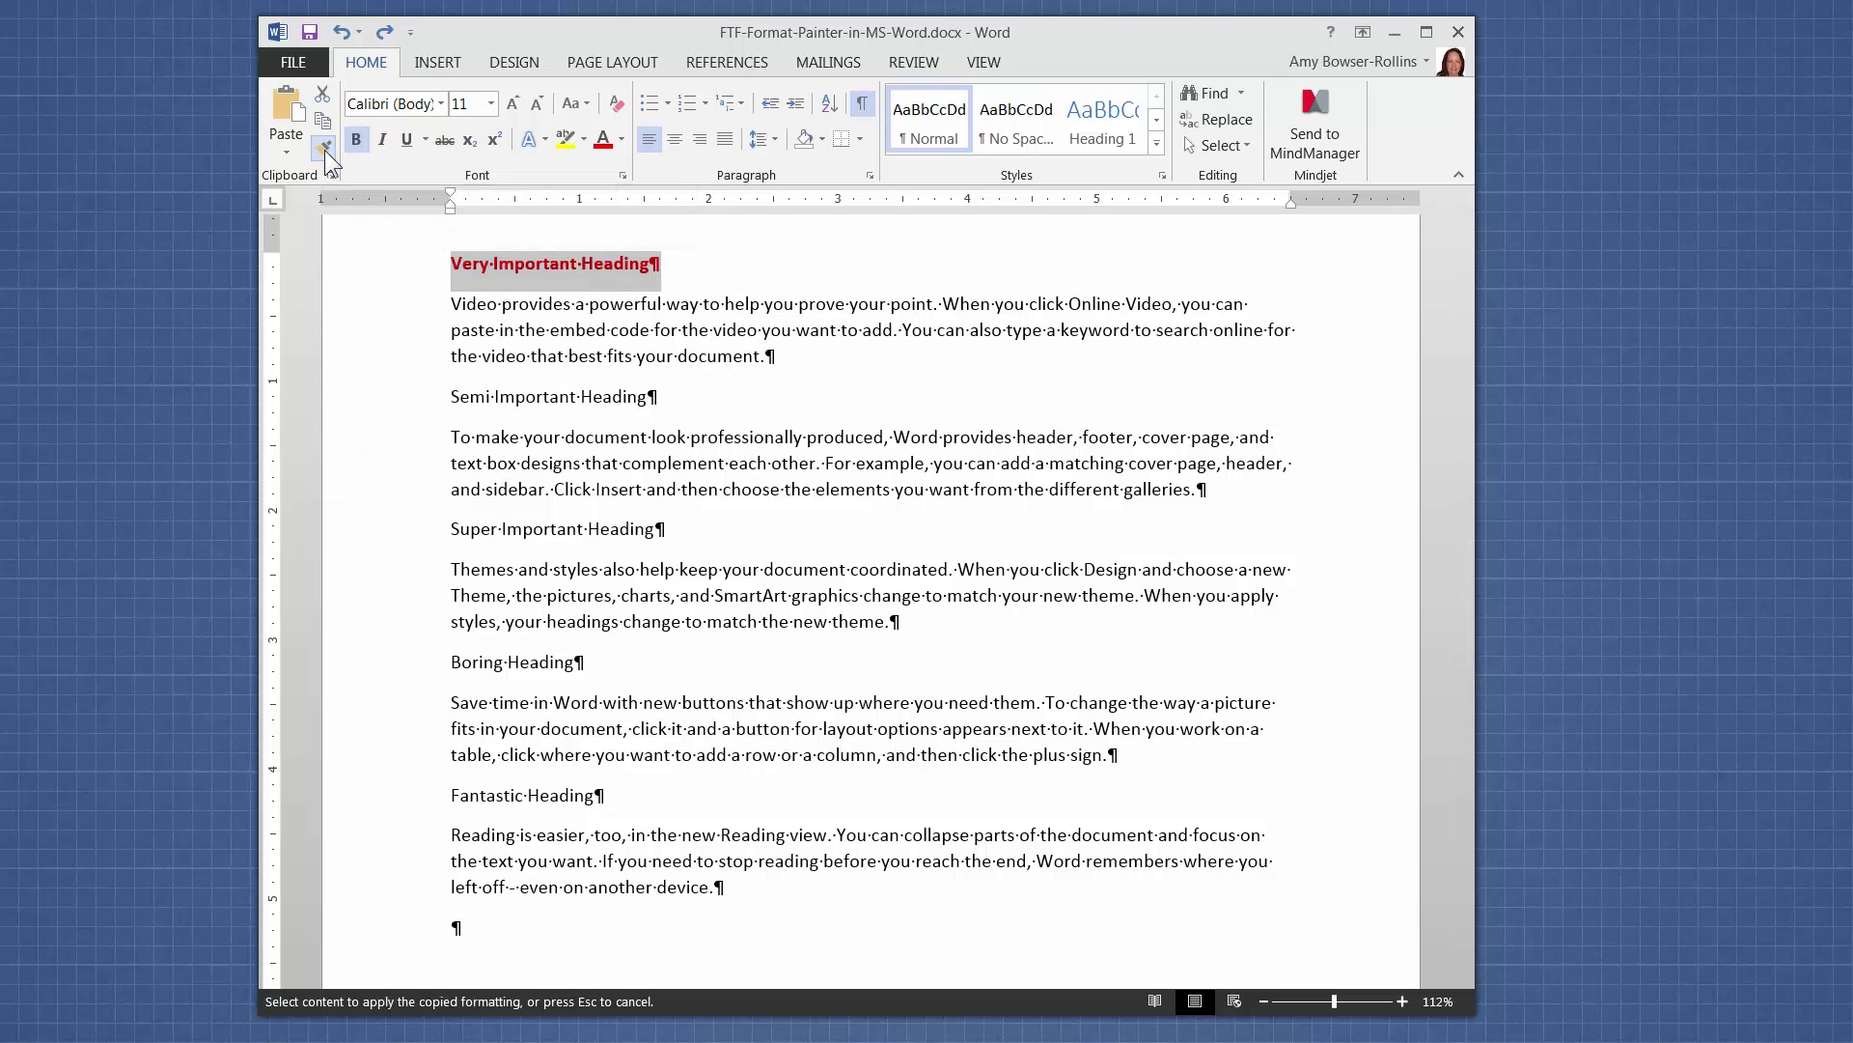
- Paint bold red onto Semi Important, Super Important, Boring and Fantastic Headings, and 'choose'
{"action": "left_click", "coordinate": [427, 405]}
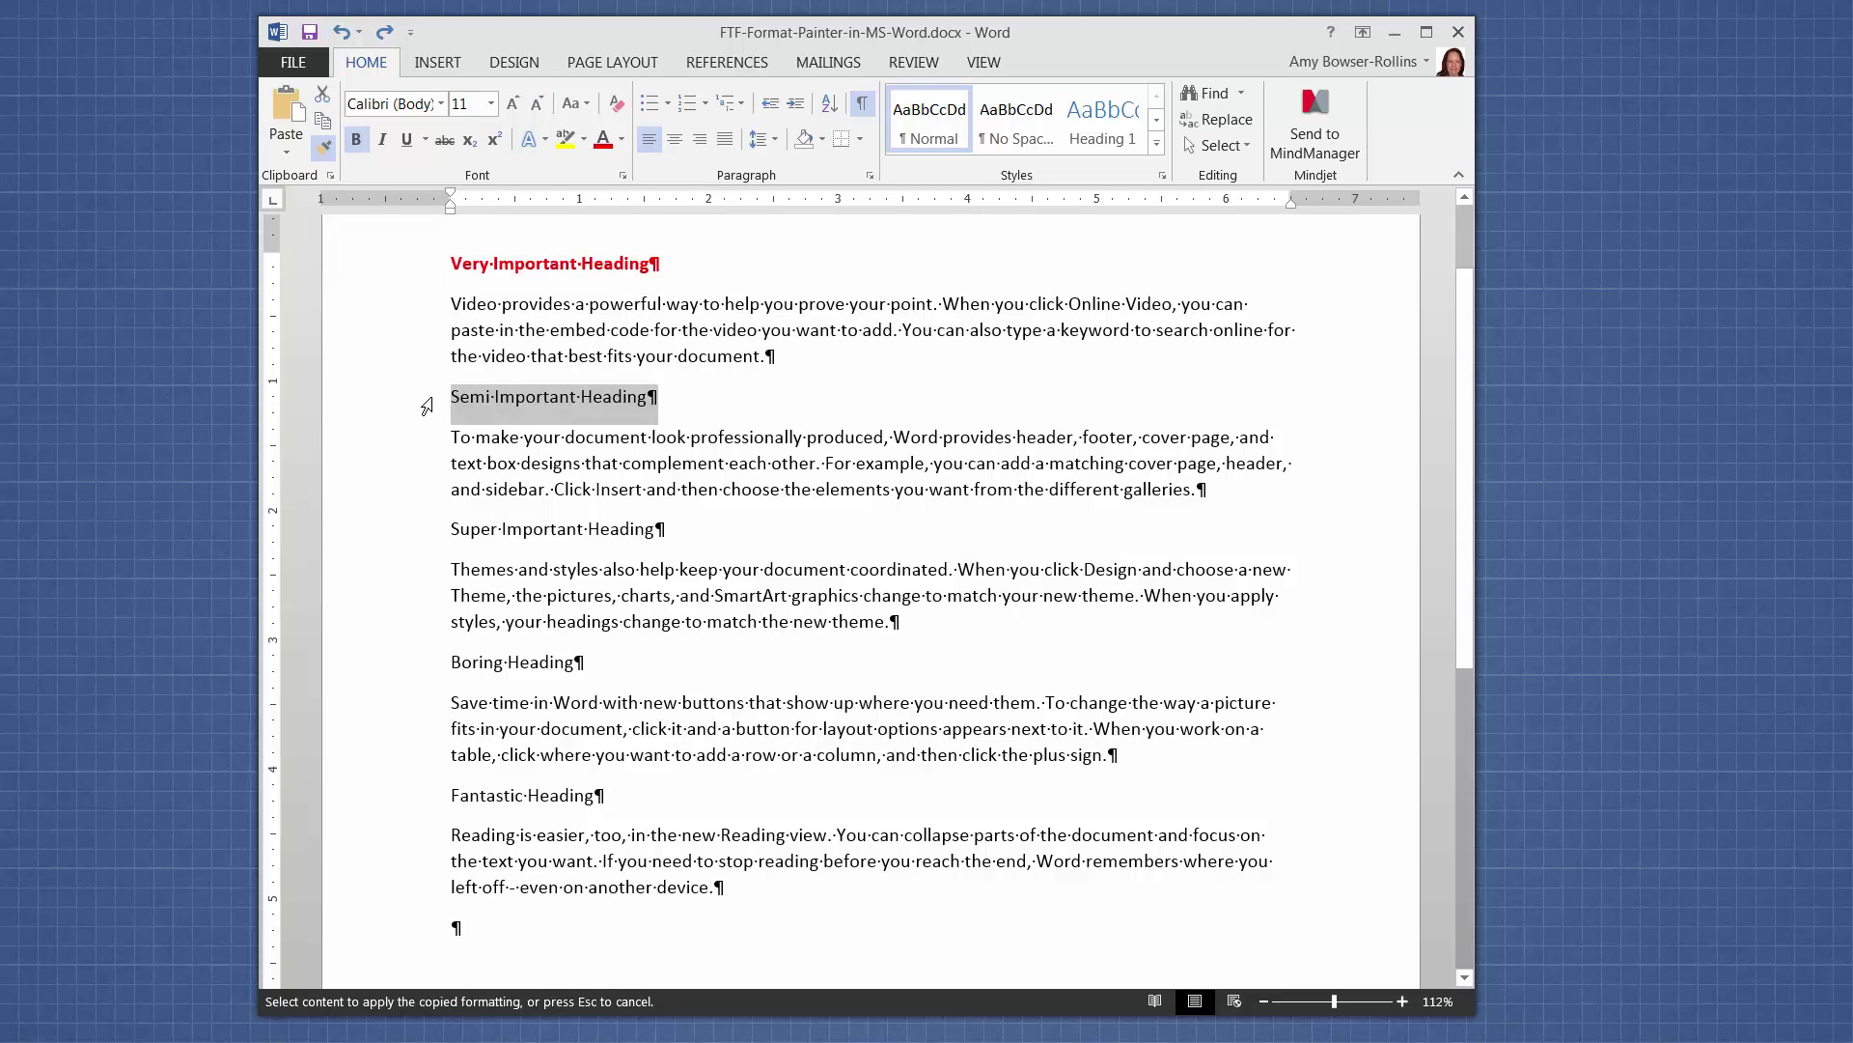
{"action": "left_click", "coordinate": [425, 531]}
{"action": "left_click", "coordinate": [425, 665]}
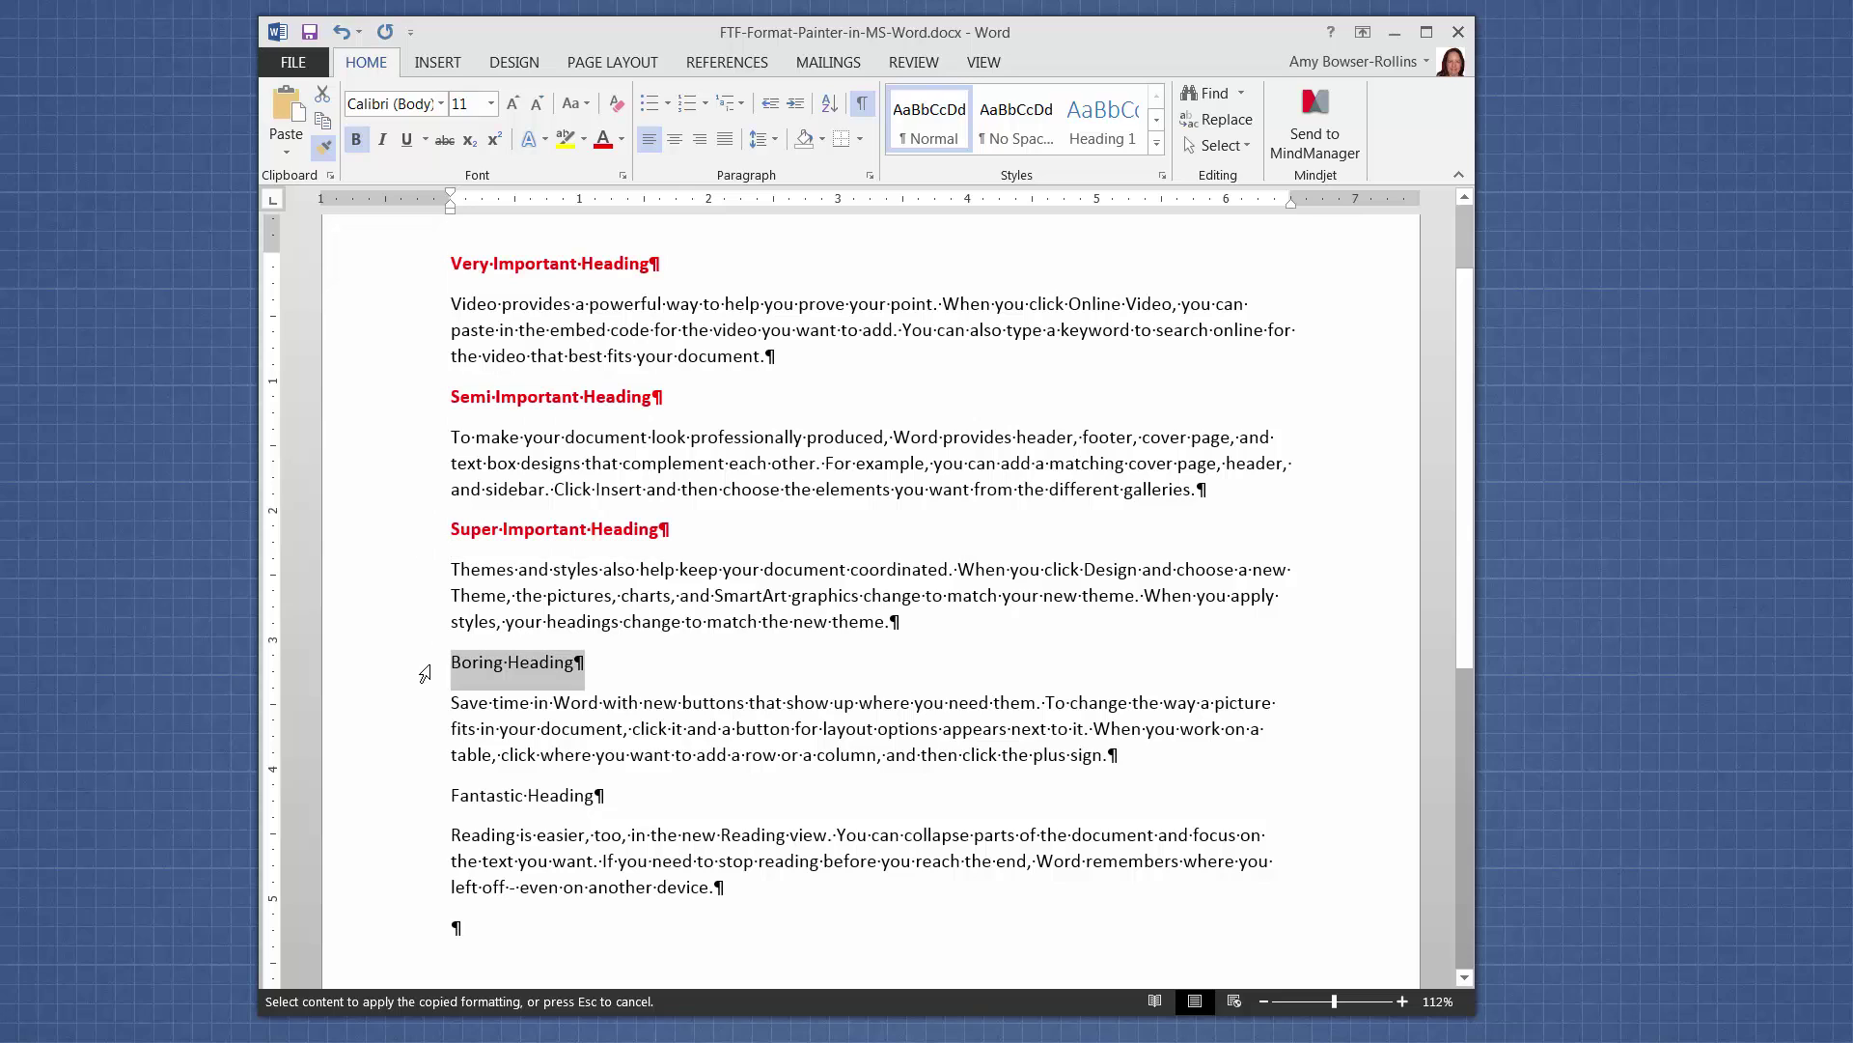
{"action": "left_click", "coordinate": [423, 796]}
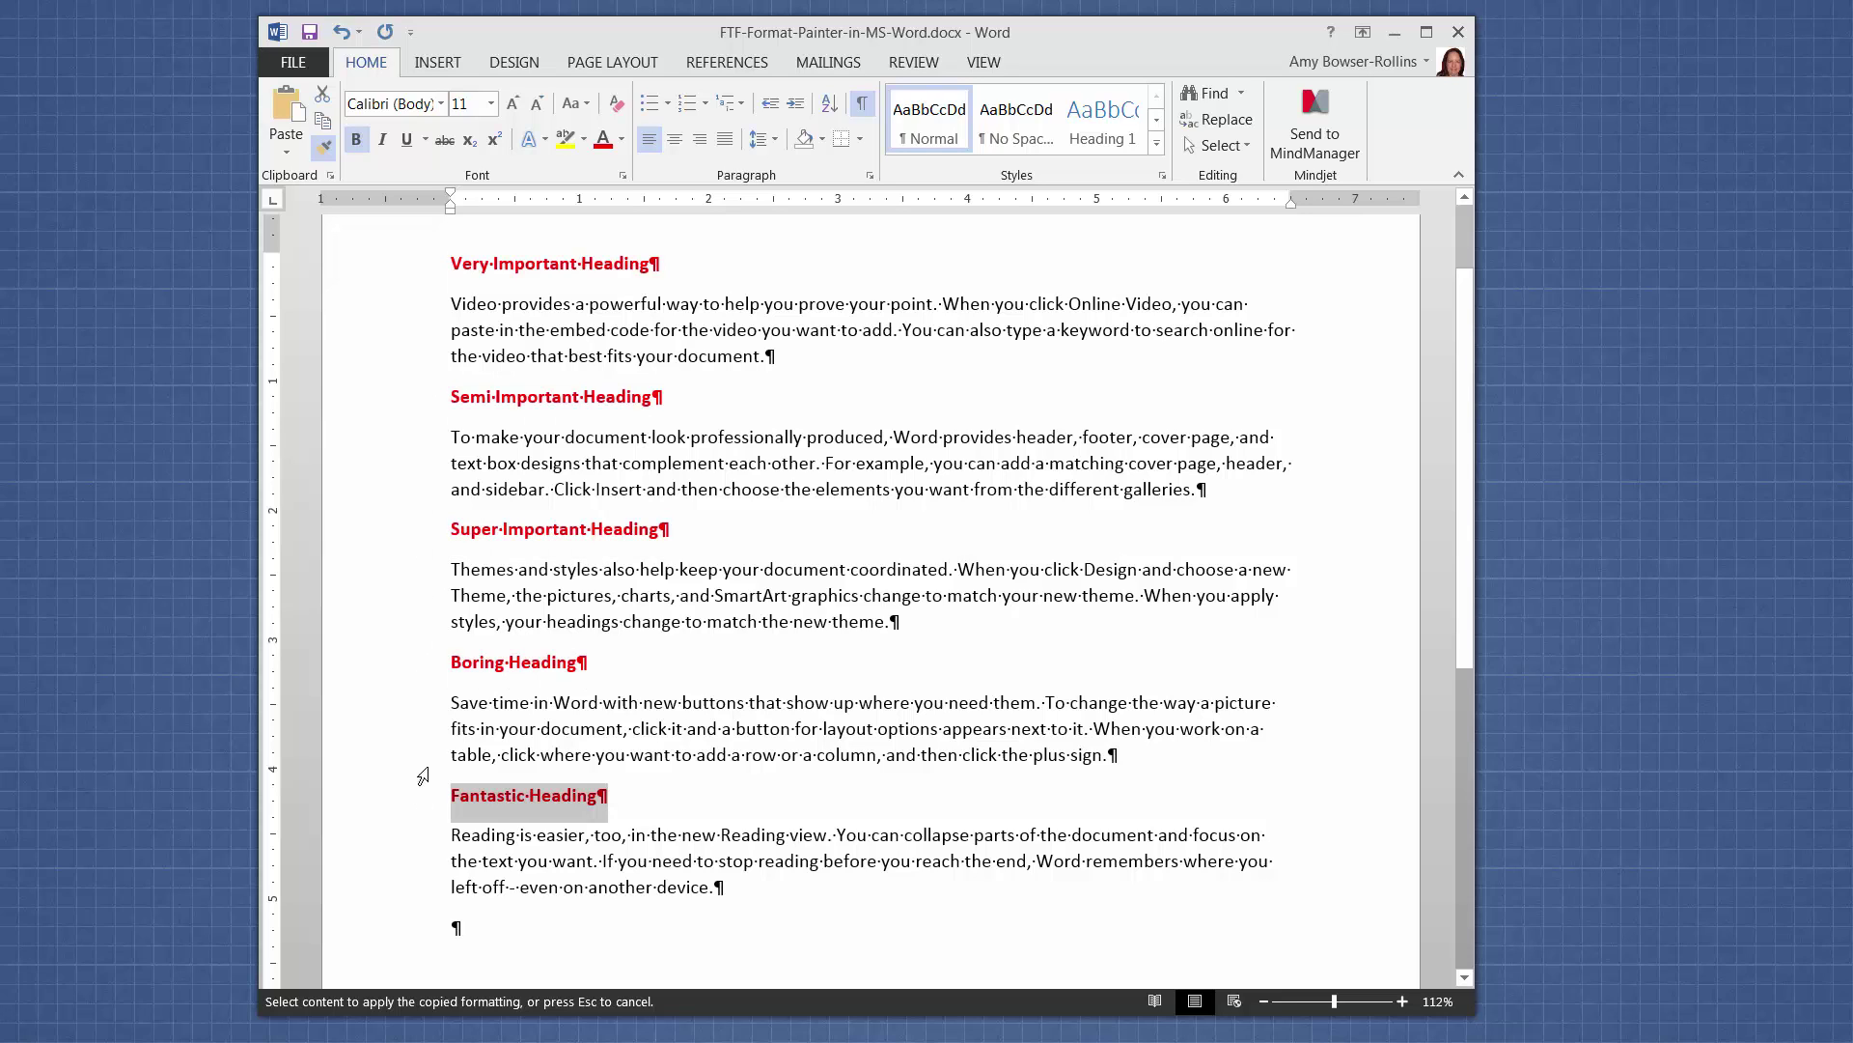
{"action": "left_click", "coordinate": [731, 508]}
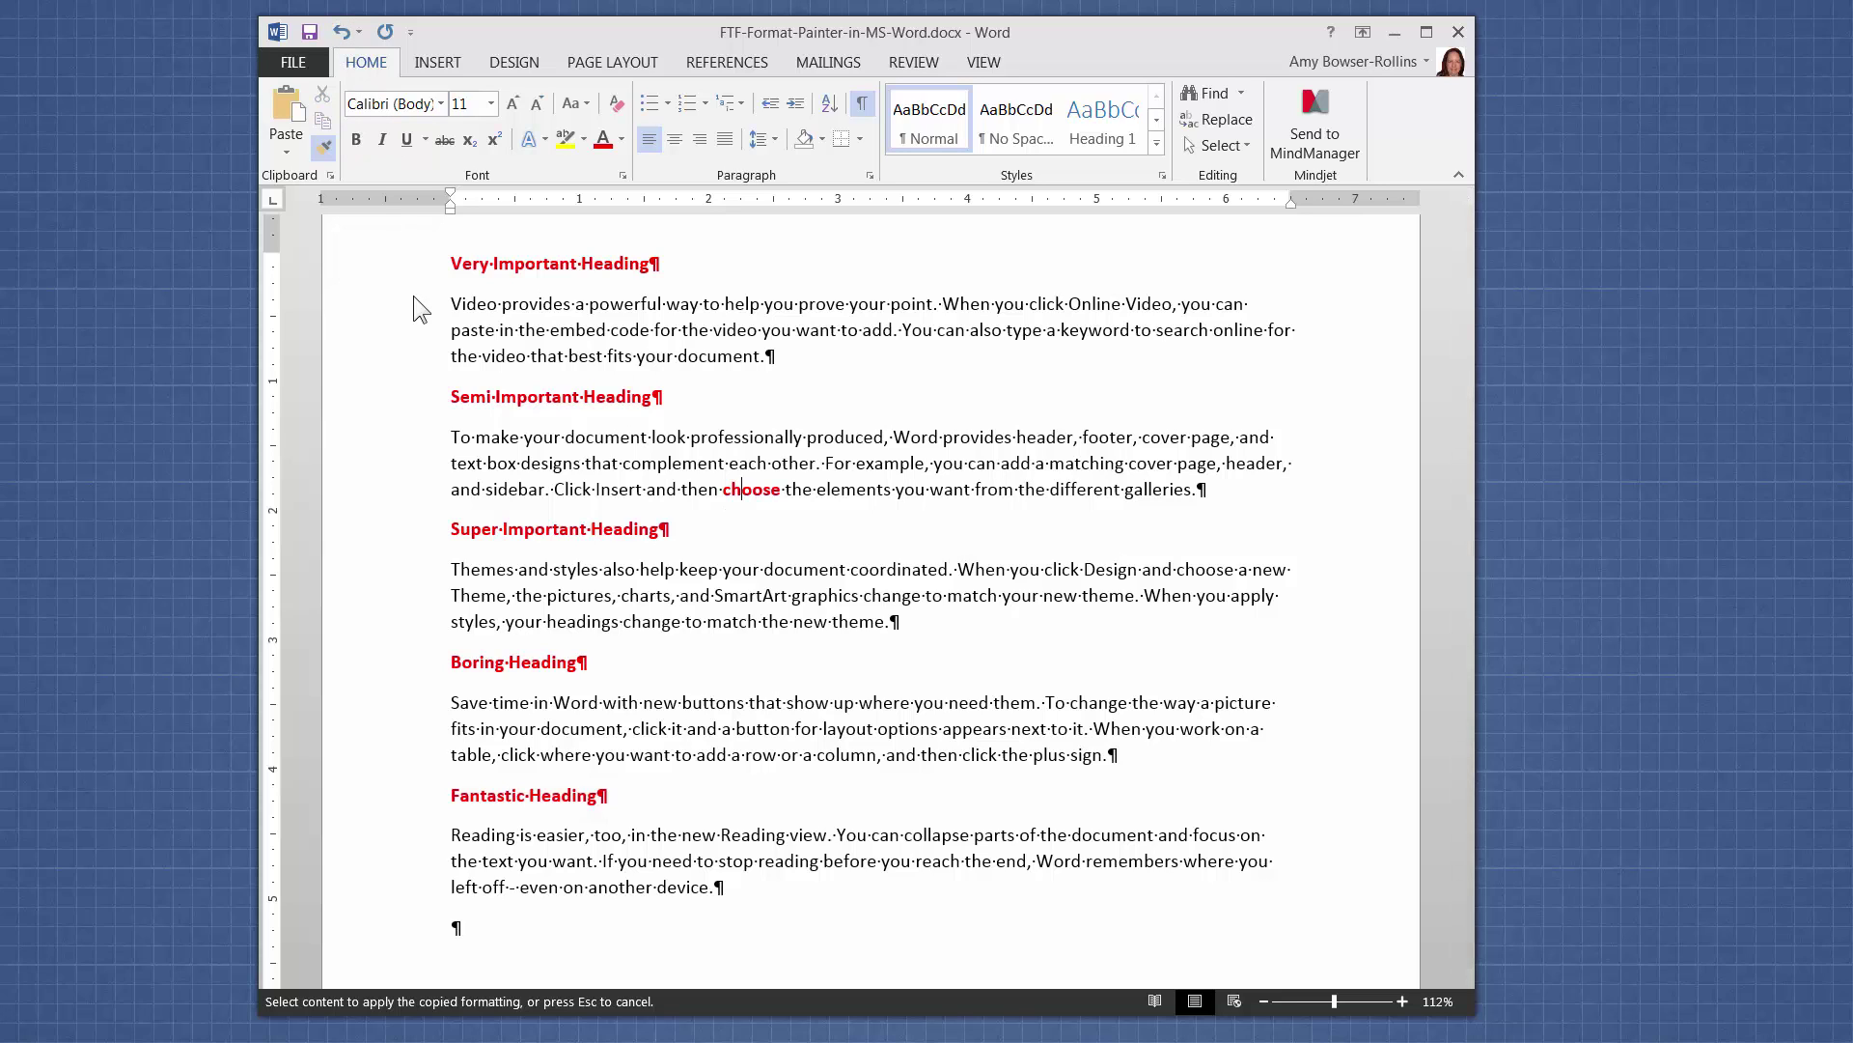
- Undo the last paste format so the word 'choose' returns to plain text
{"action": "left_click", "coordinate": [341, 33]}
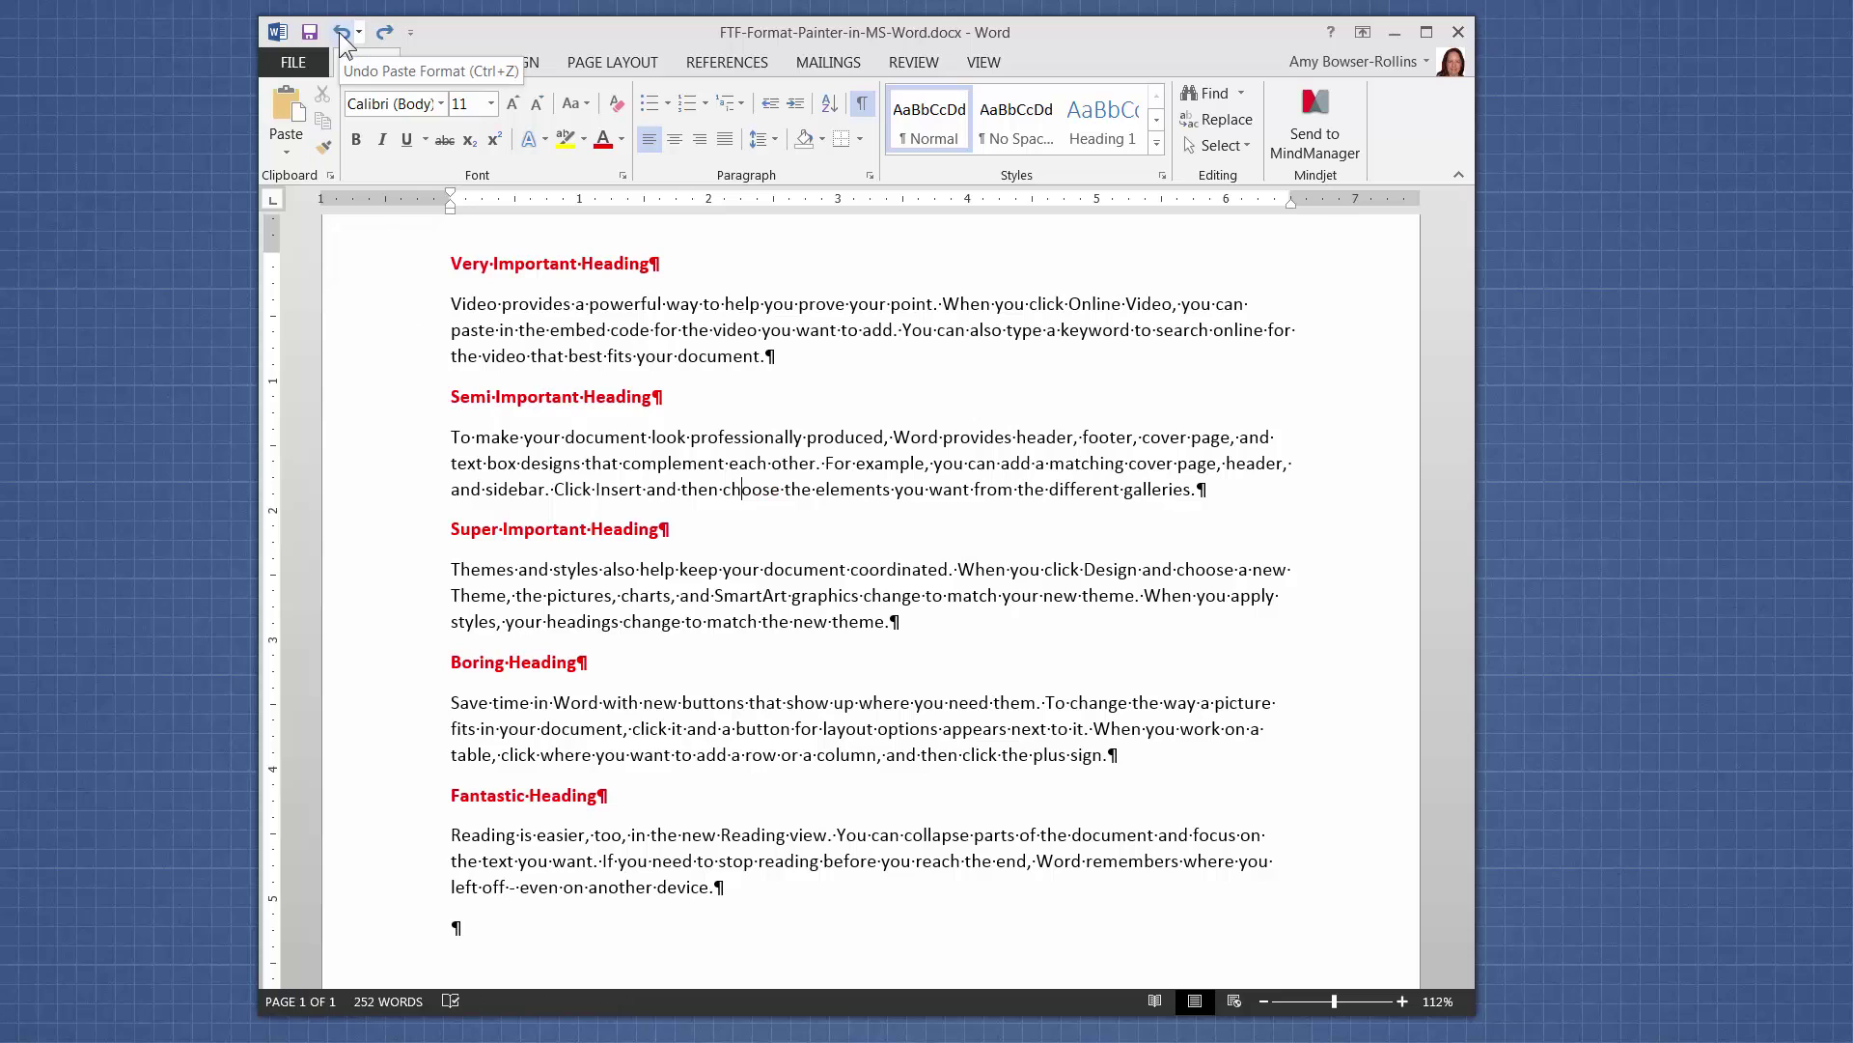